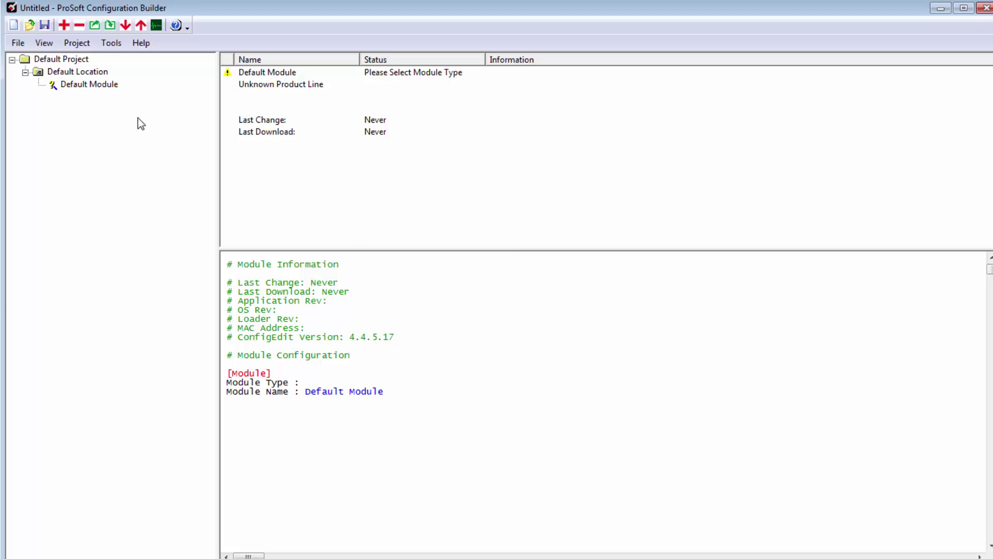
Change the Default Module's type to PLX82-MBTCP-PNC, filtering the module list to PLX80.
right_click(101, 86)
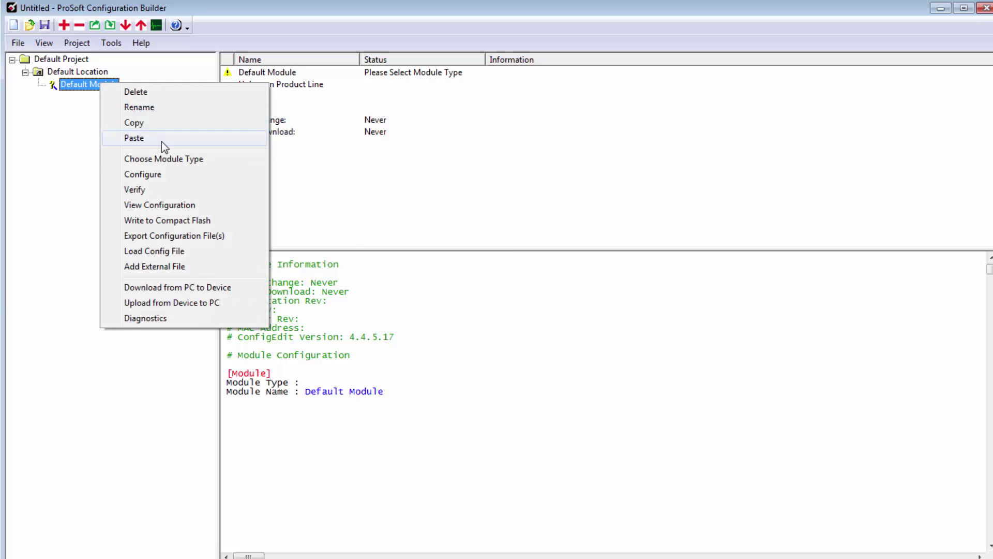
click(185, 159)
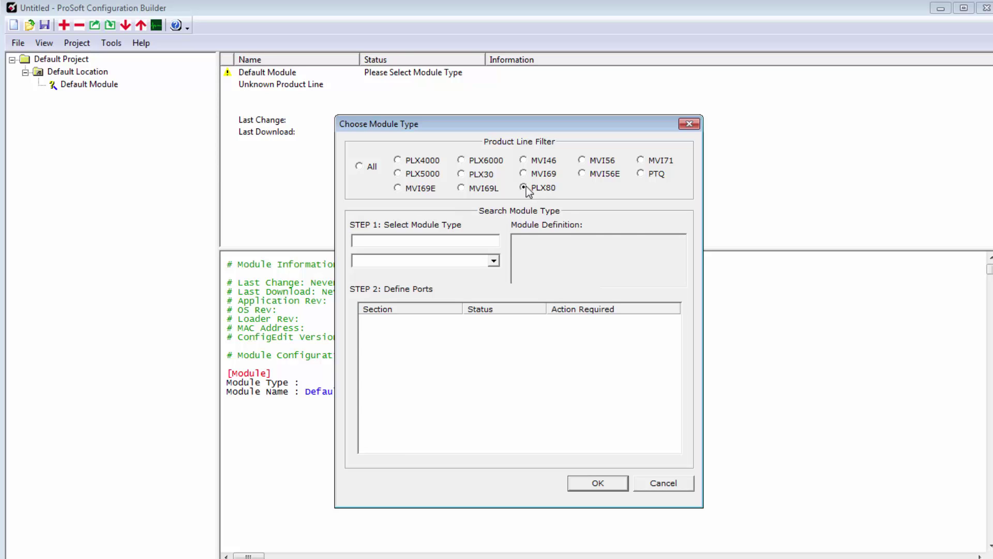
click(494, 261)
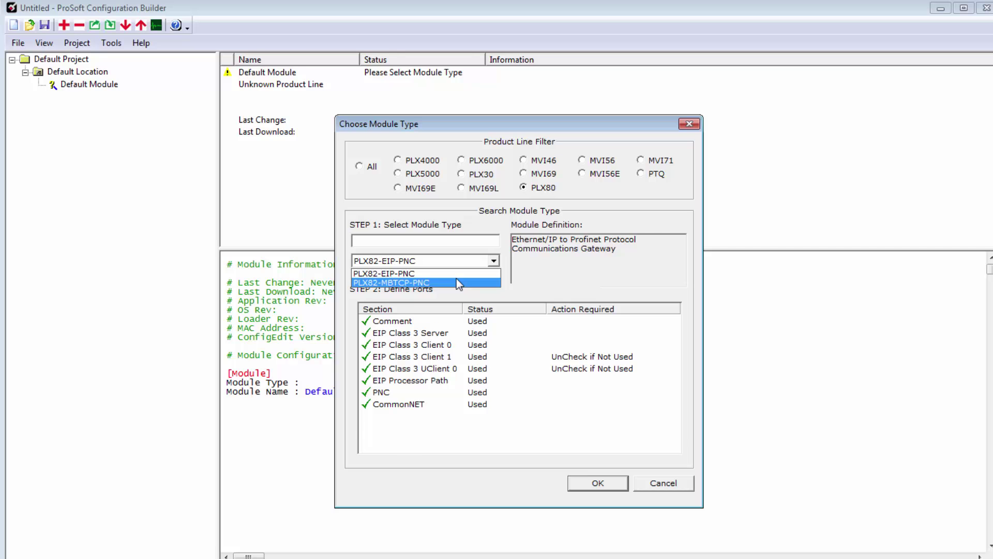
click(456, 282)
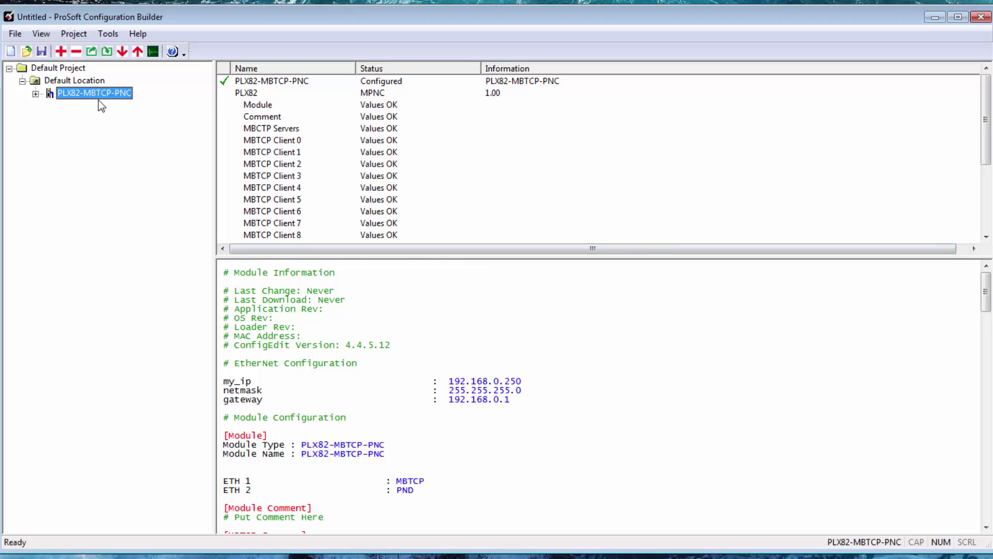
Configure WATTCP Ethernet with IP 10.12.1.242, netmask 255.255.255.0 and gateway 10.12.1.1.
click(35, 93)
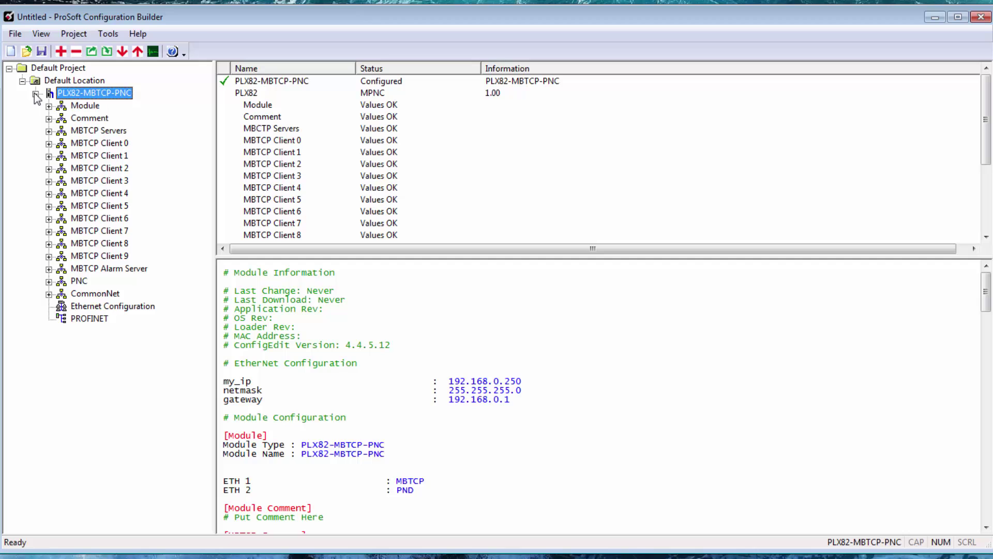
click(98, 307)
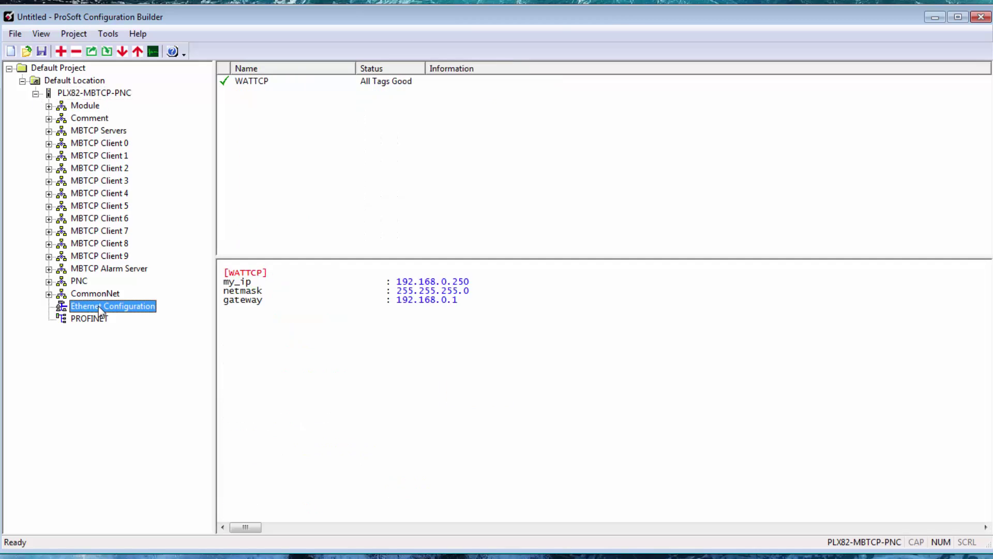
right_click(99, 306)
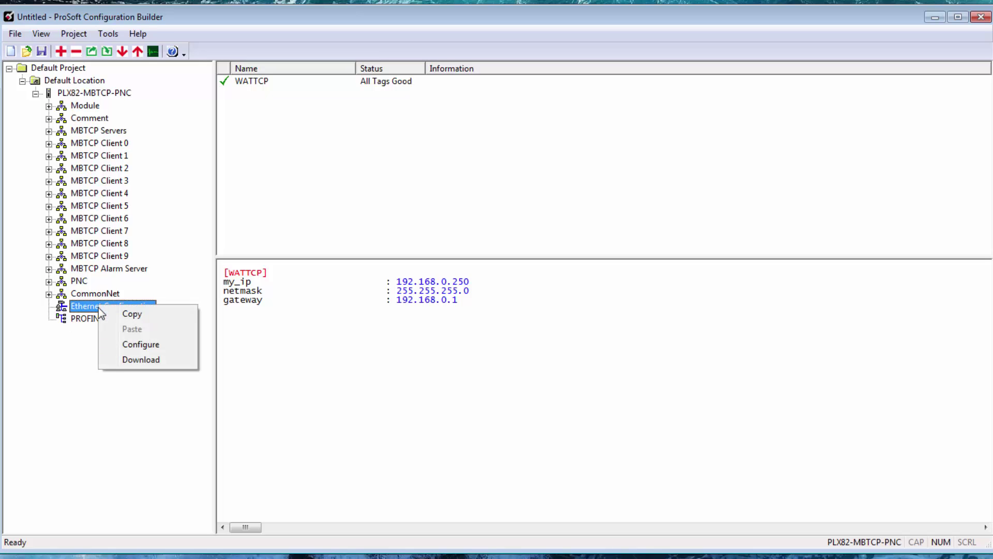
click(141, 344)
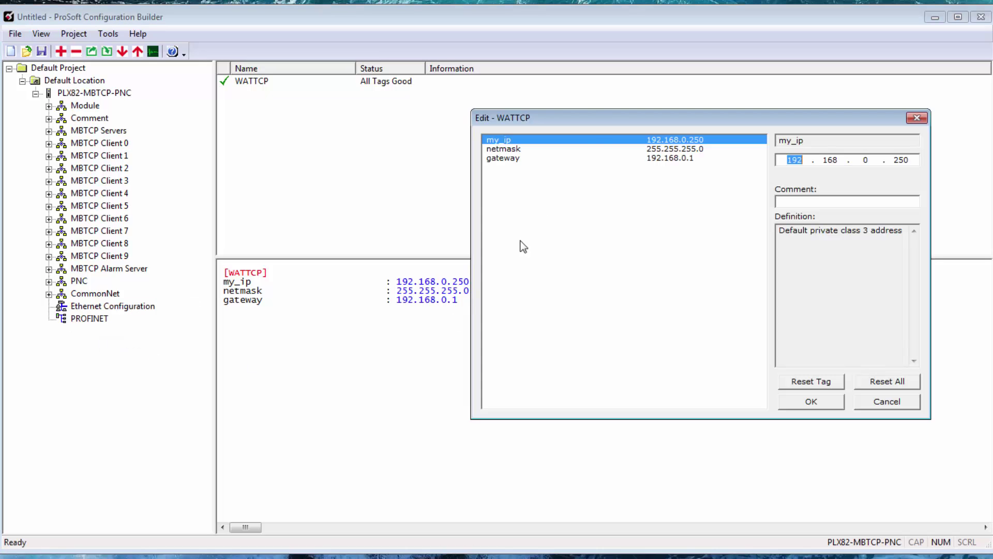
drag(603, 115, 441, 129)
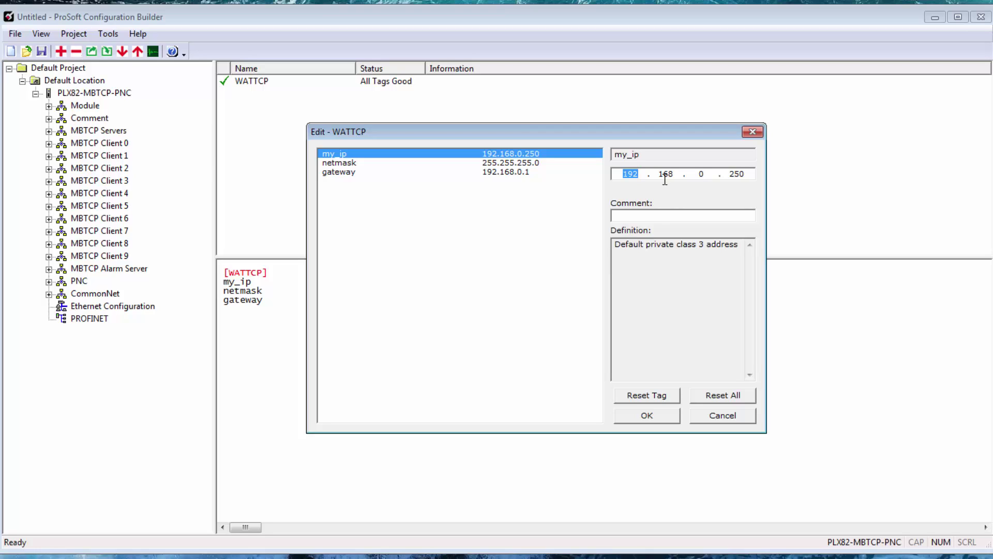
text(10.12.1.242)
click(511, 171)
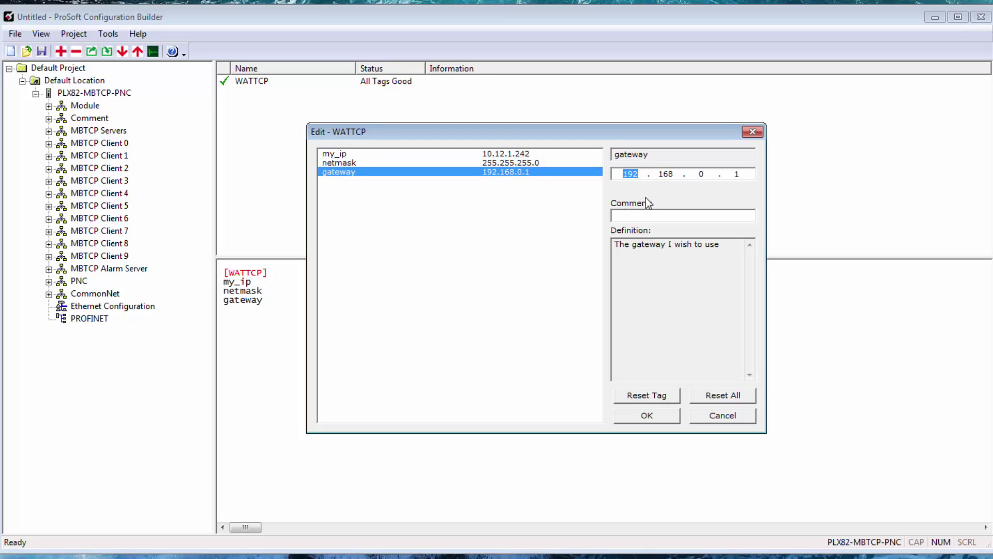
text(10.12.1)
click(645, 417)
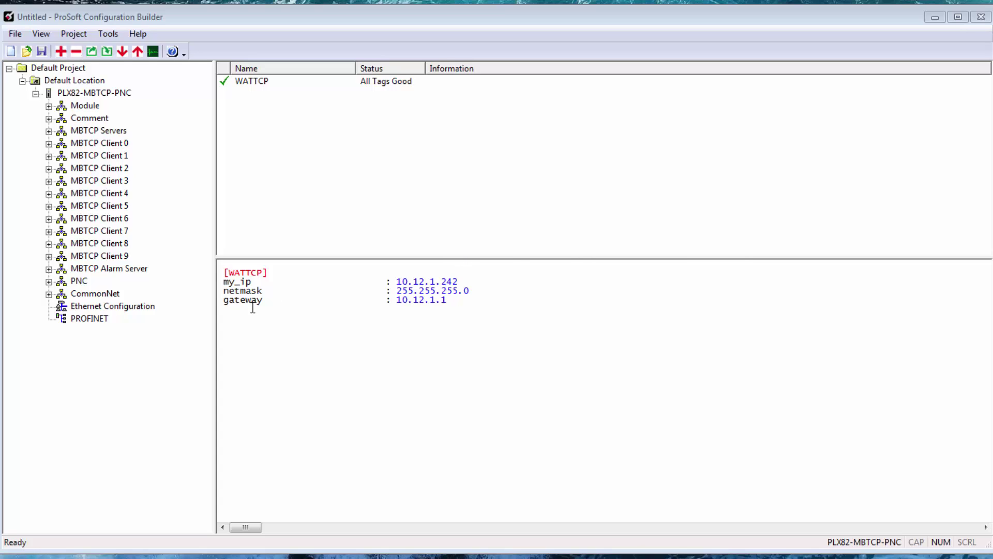
click(335, 305)
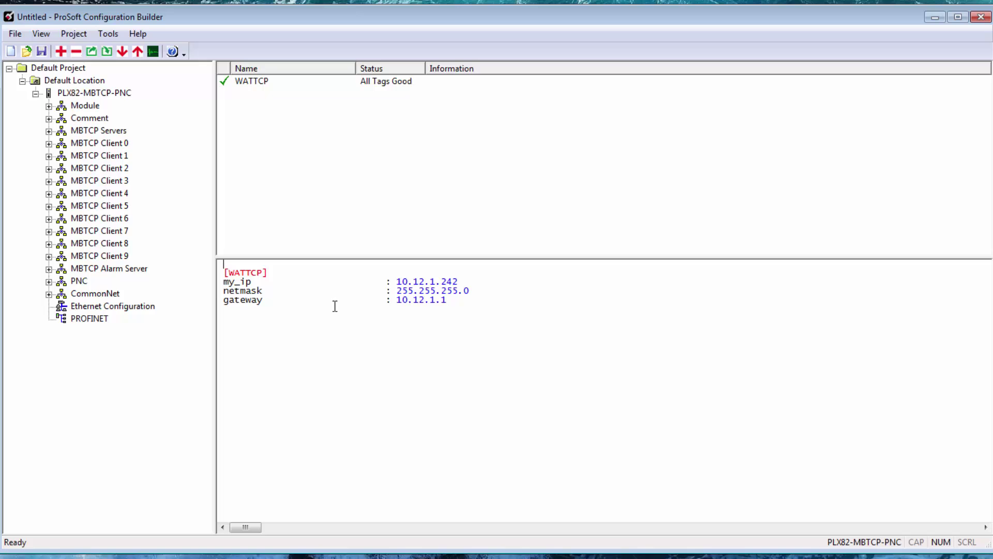
Start a download to the device and scan the network for connected modules.
right_click(92, 95)
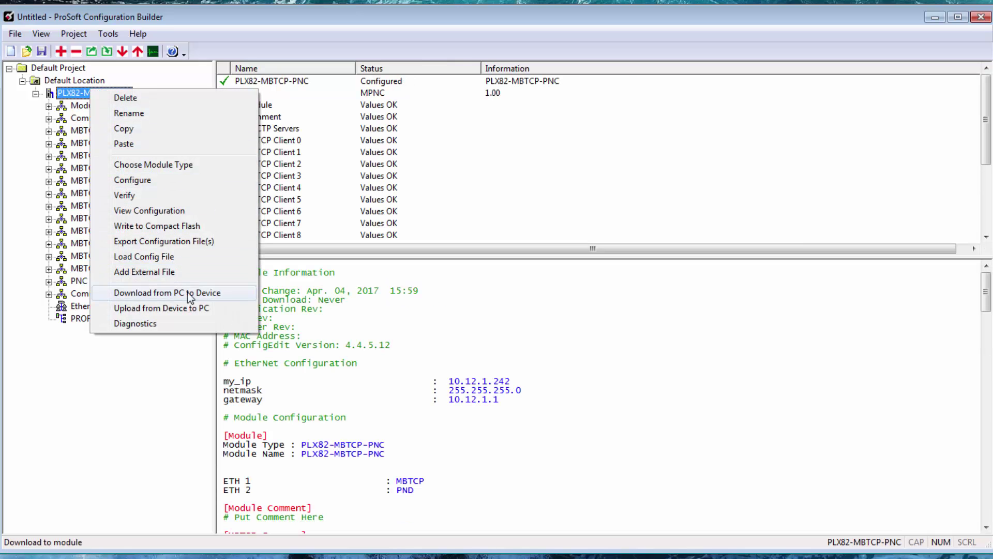
click(193, 293)
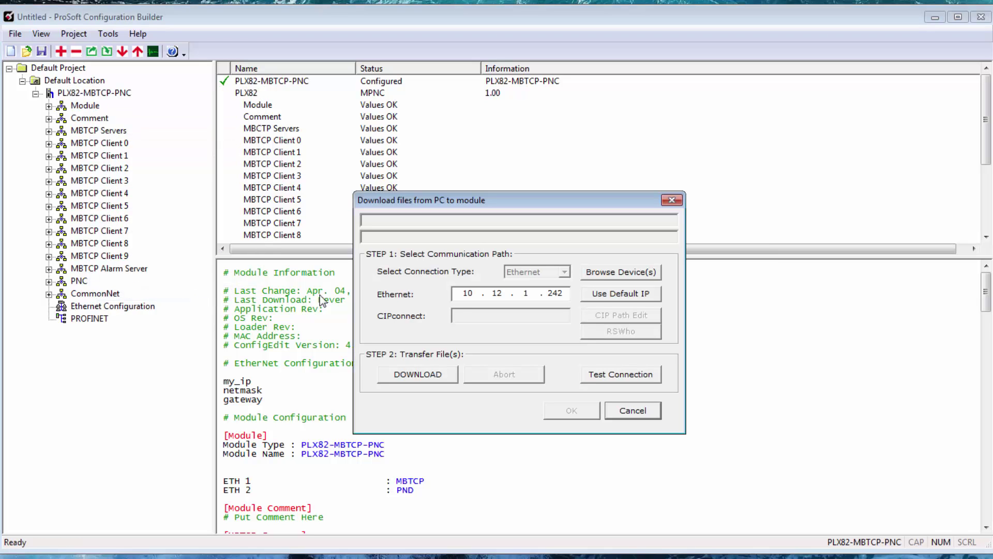
click(641, 274)
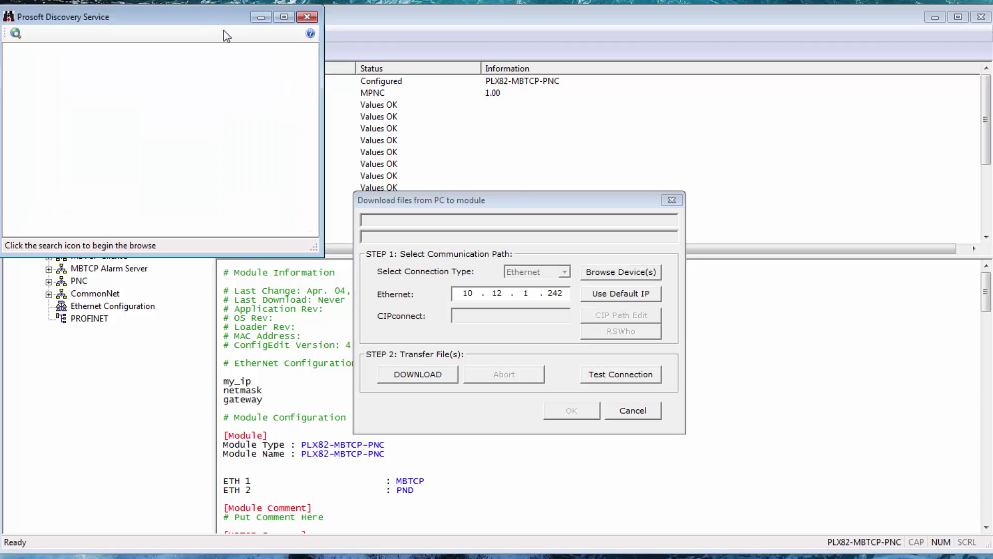
drag(193, 14, 215, 86)
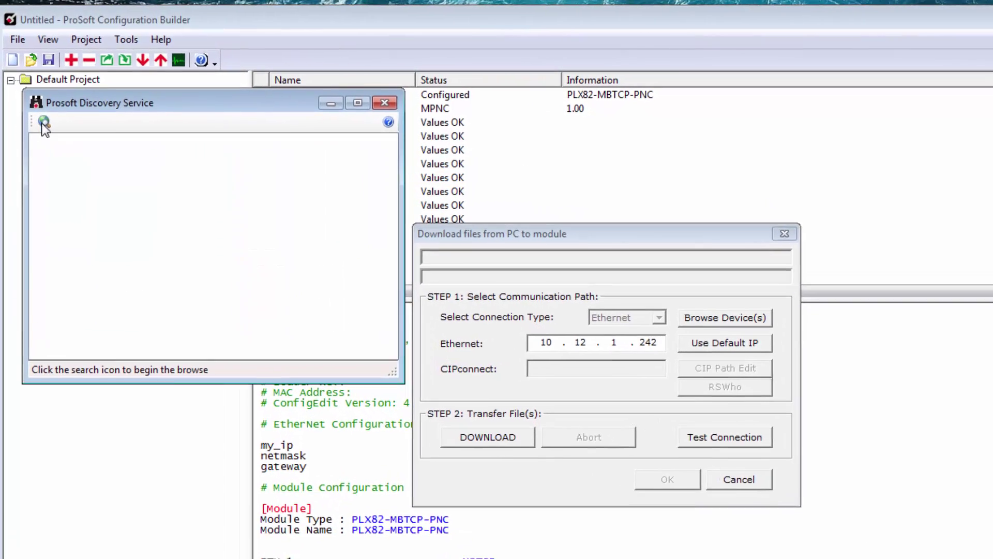
click(45, 124)
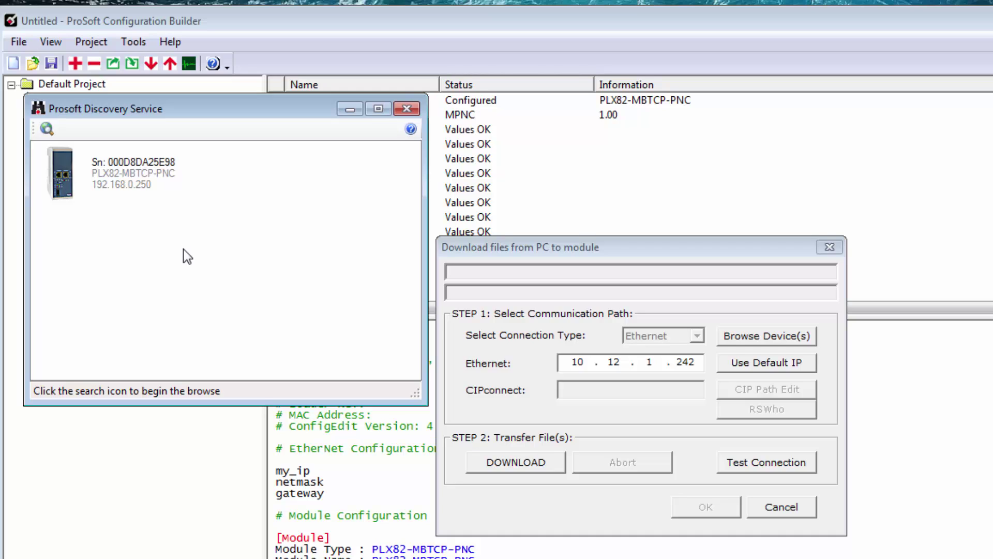
Assign the discovered gateway temporary IP 10.12.1.242 and close the discovery window.
right_click(87, 175)
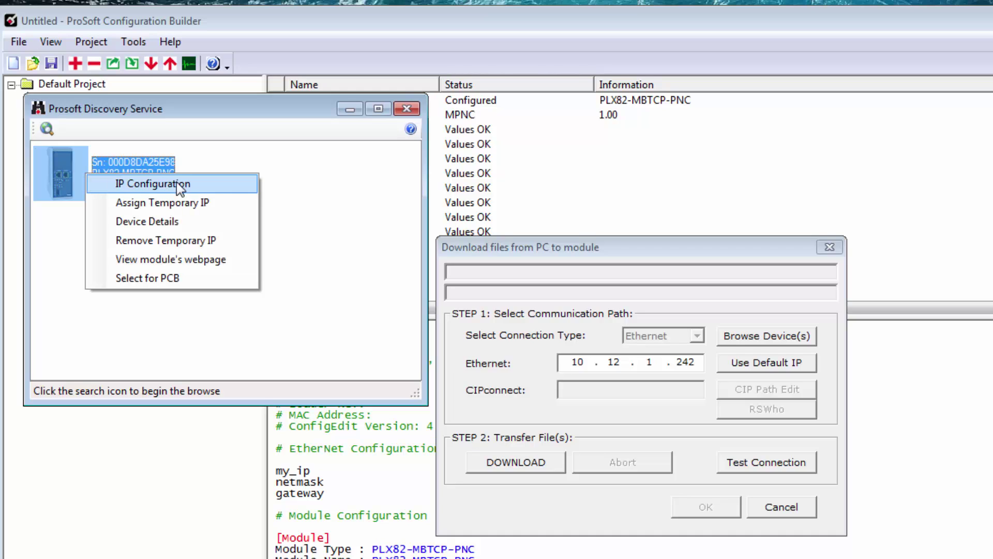
click(222, 203)
double_click(138, 79)
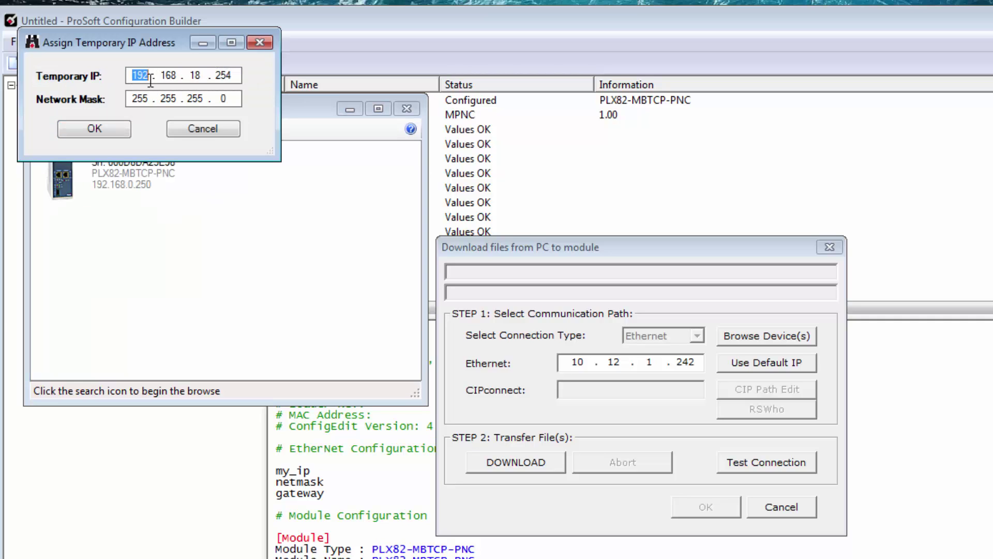
text(10)
key(period)
text(12)
key(period)
text(1)
key(period)
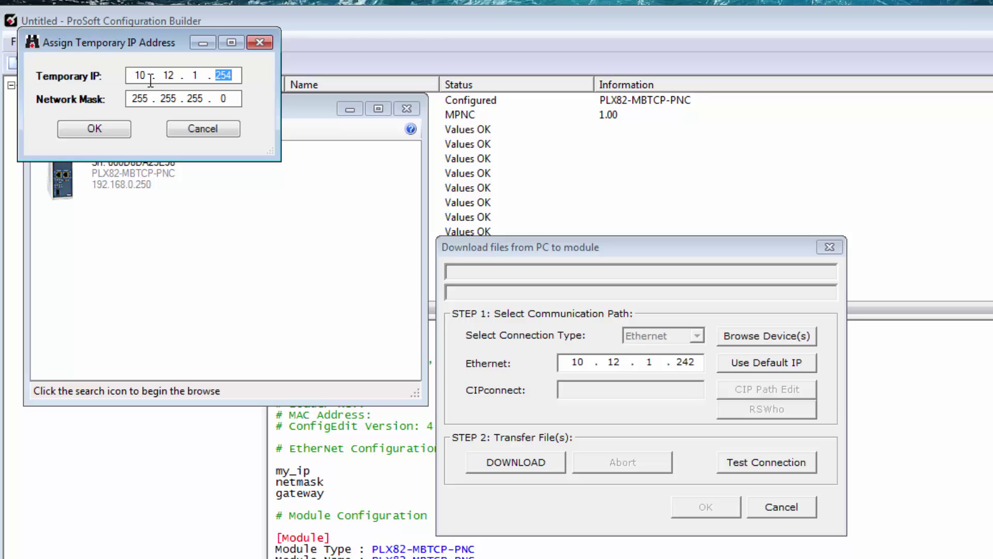
text(242)
click(91, 129)
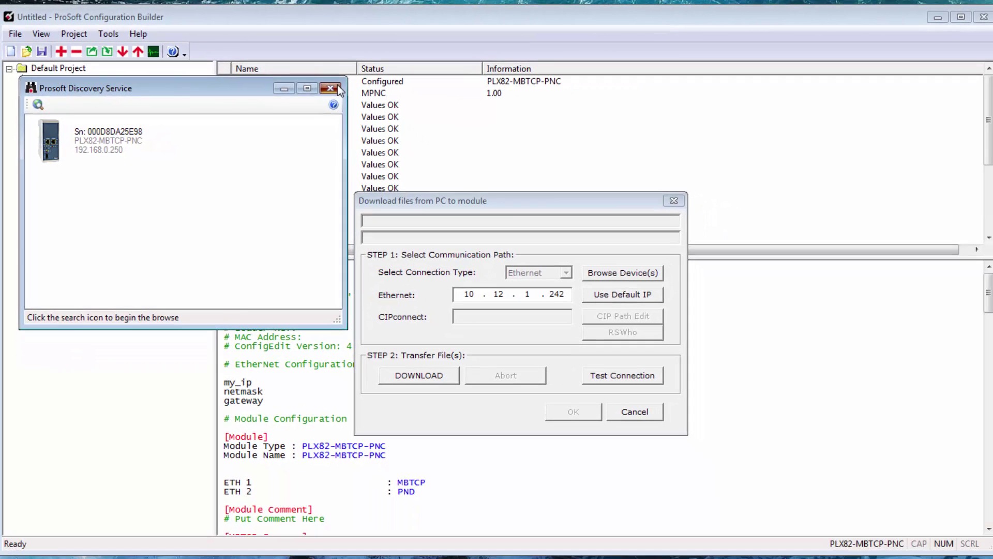
click(407, 108)
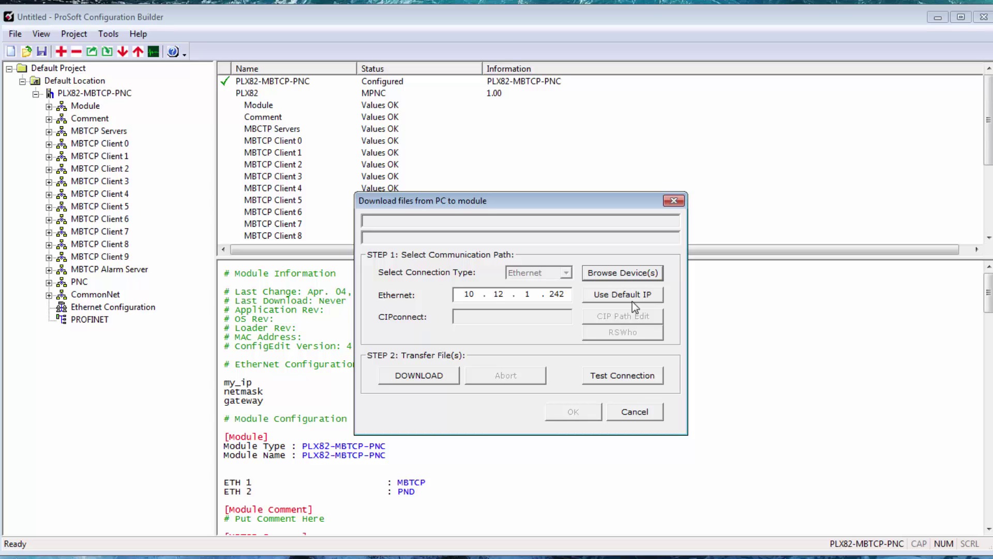
Download the configuration to the gateway, save as Training mbtcp pnc.ppf, and show PNC settings.
click(422, 377)
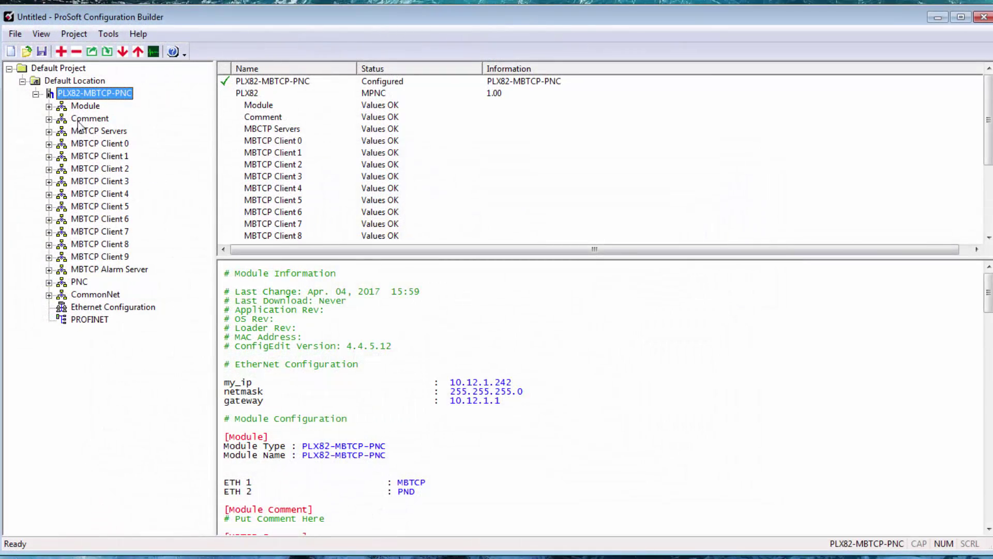
click(15, 34)
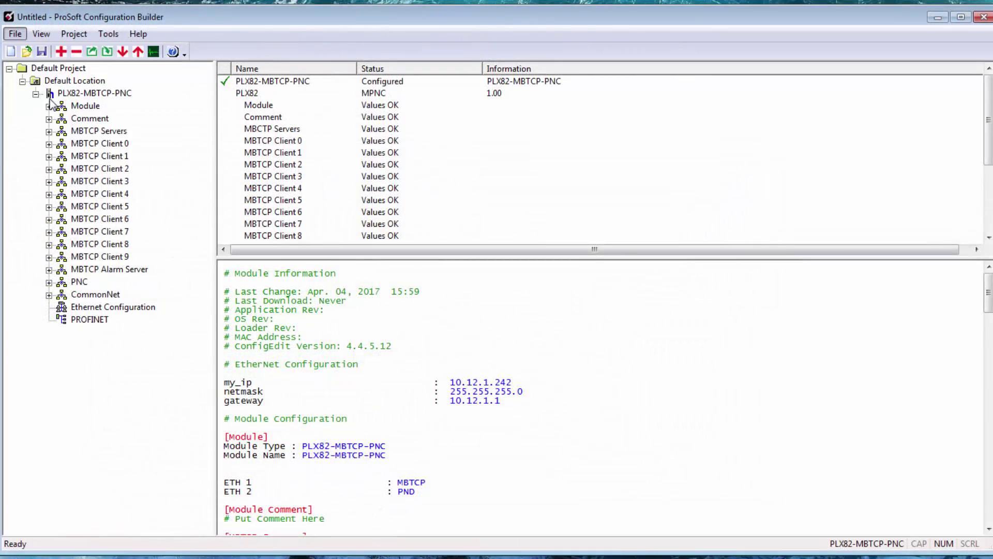
text(Training mbtcp pnc)
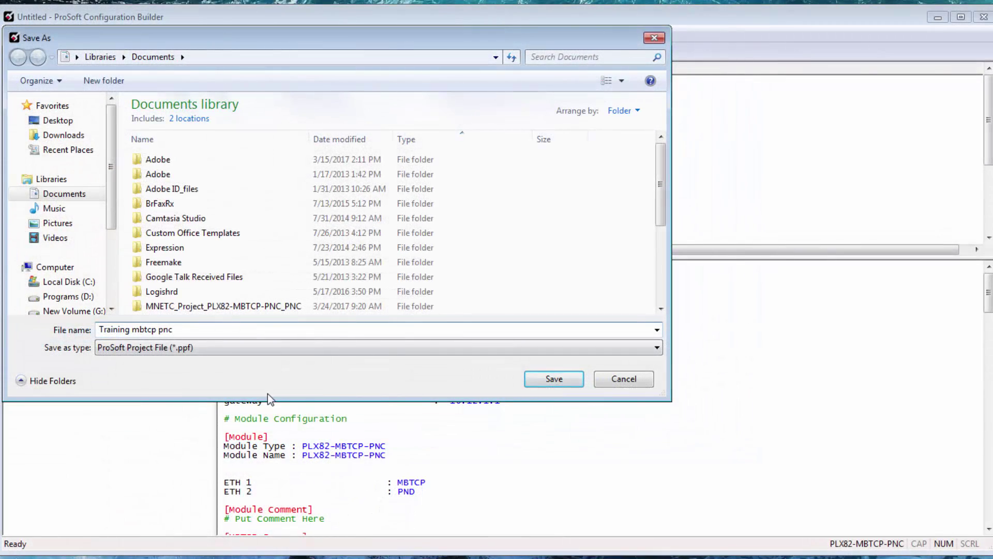
click(549, 373)
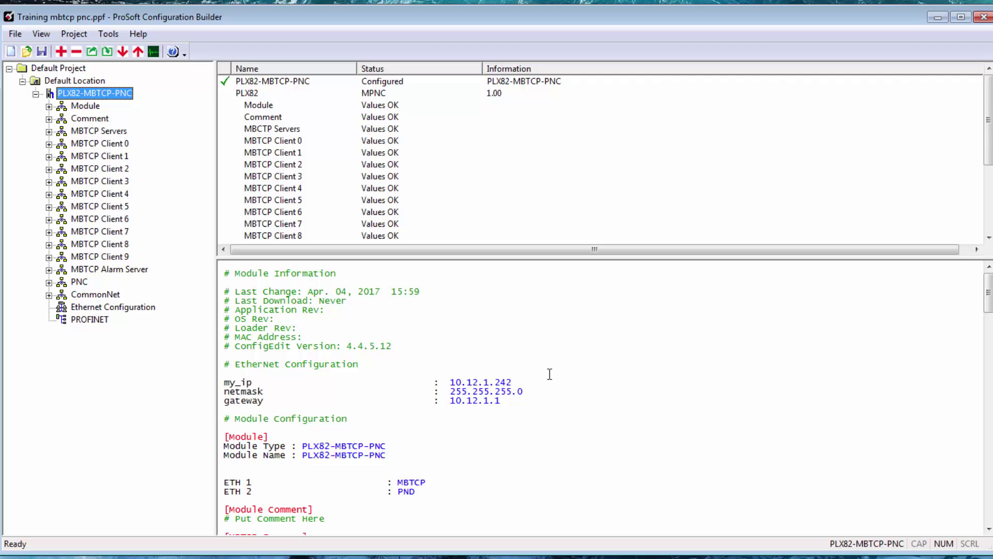
click(81, 282)
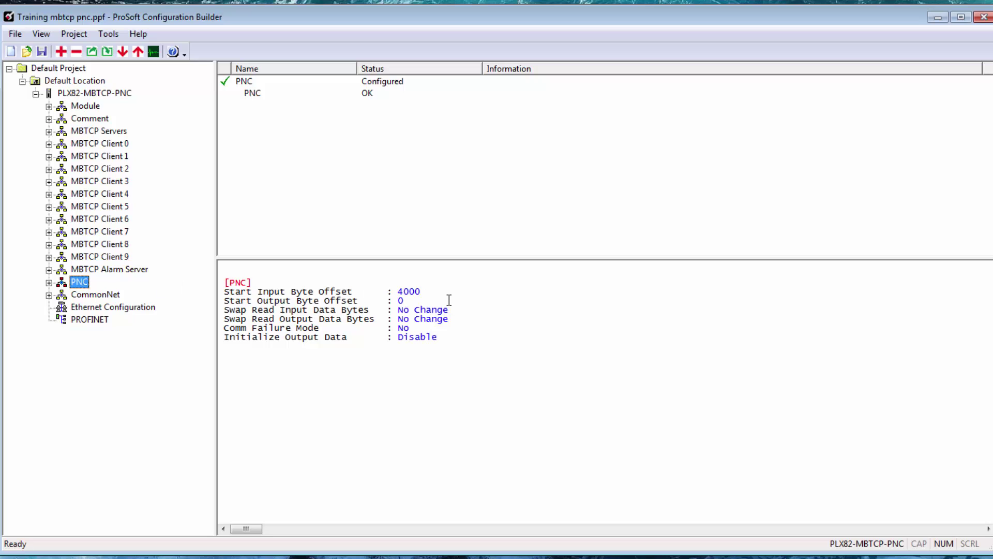
Confirm PNC Start Input Byte Offset 4000 and Start Output Byte Offset 0, byte swapping unchanged.
click(49, 283)
click(91, 295)
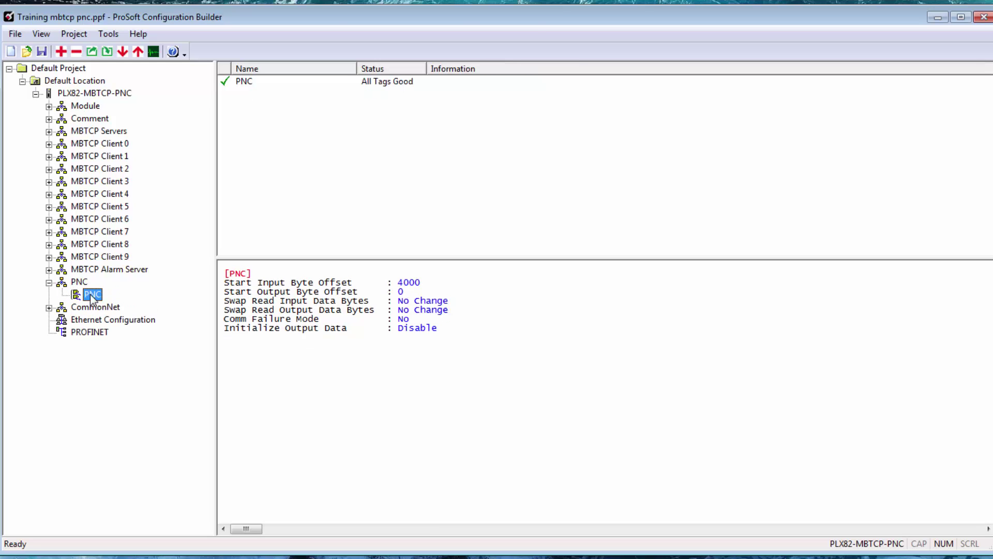
double_click(90, 294)
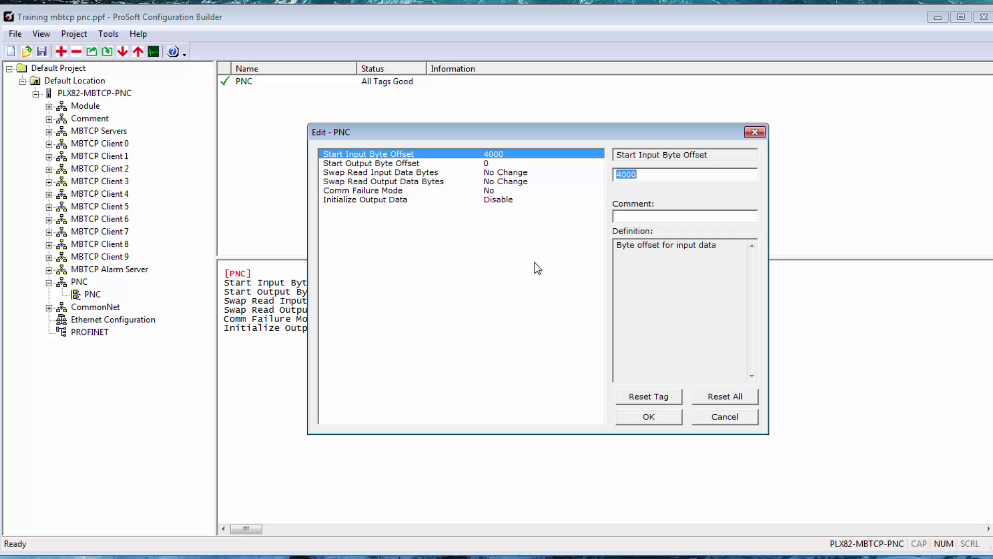
click(418, 164)
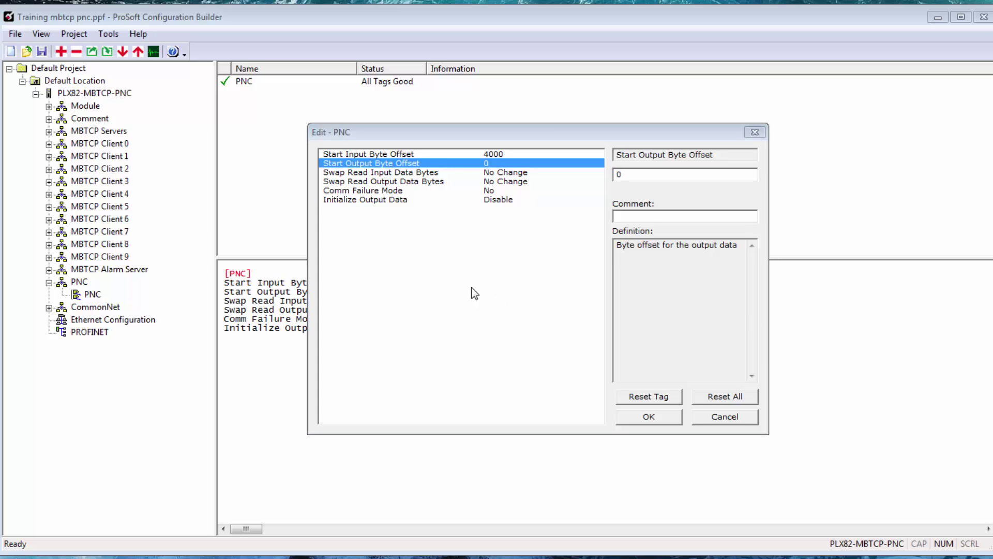
click(412, 154)
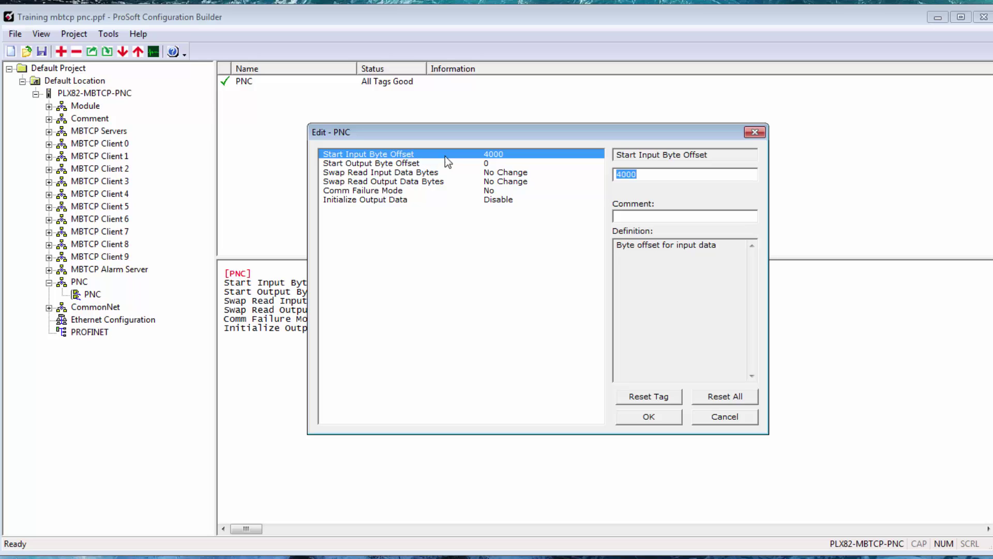
click(640, 178)
click(495, 163)
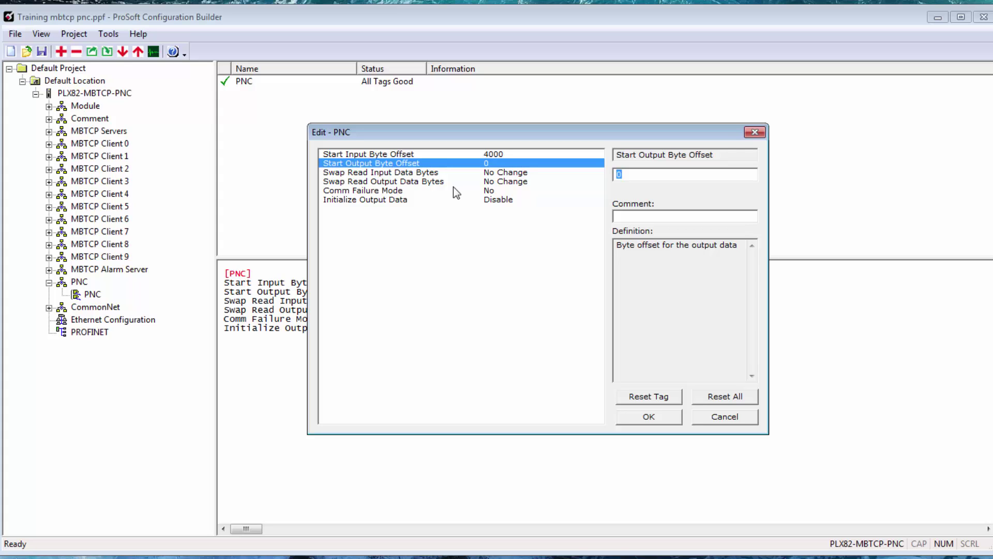
click(442, 178)
click(445, 175)
click(440, 179)
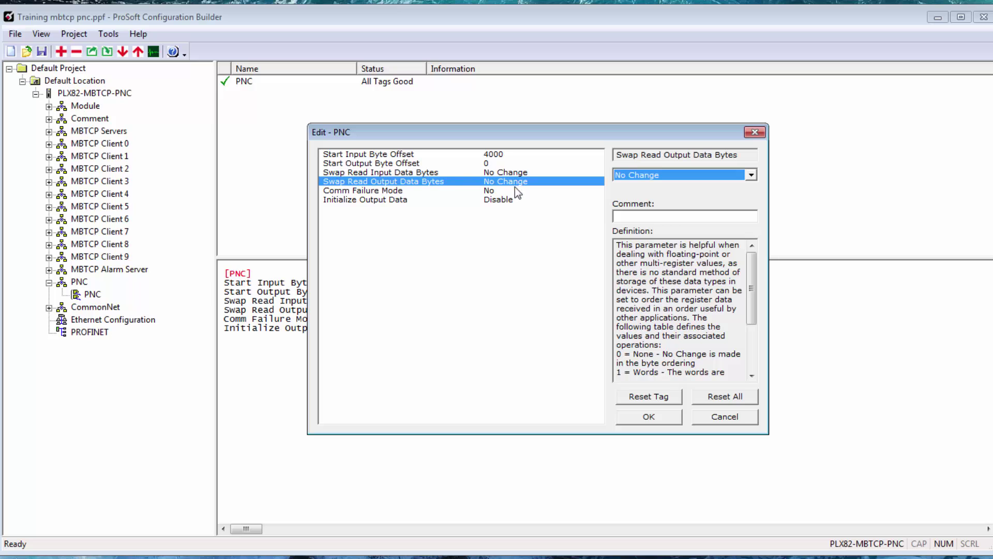
click(648, 418)
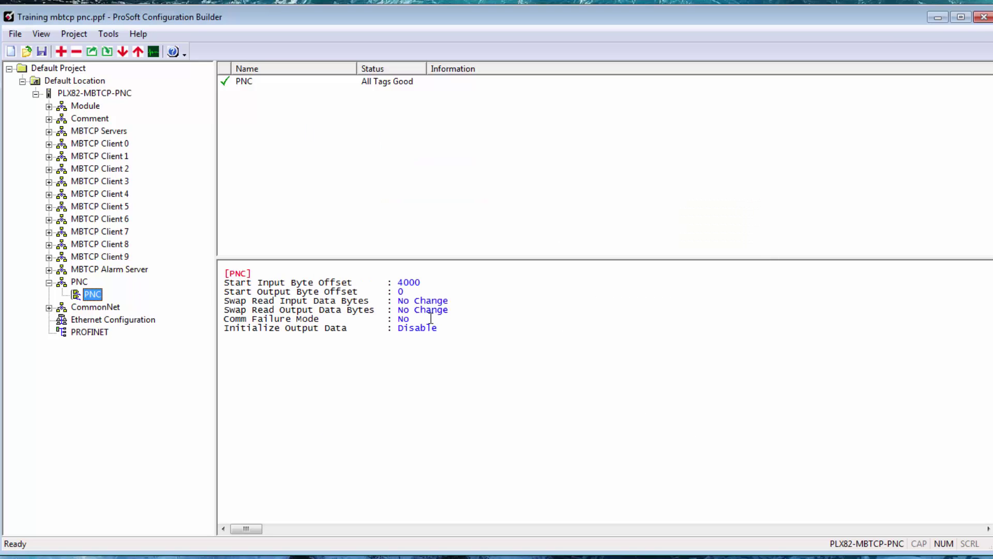
Inspect the PROFINET, Module Ethernet port and Comment entries, then display the MBTCP Servers settings.
click(109, 333)
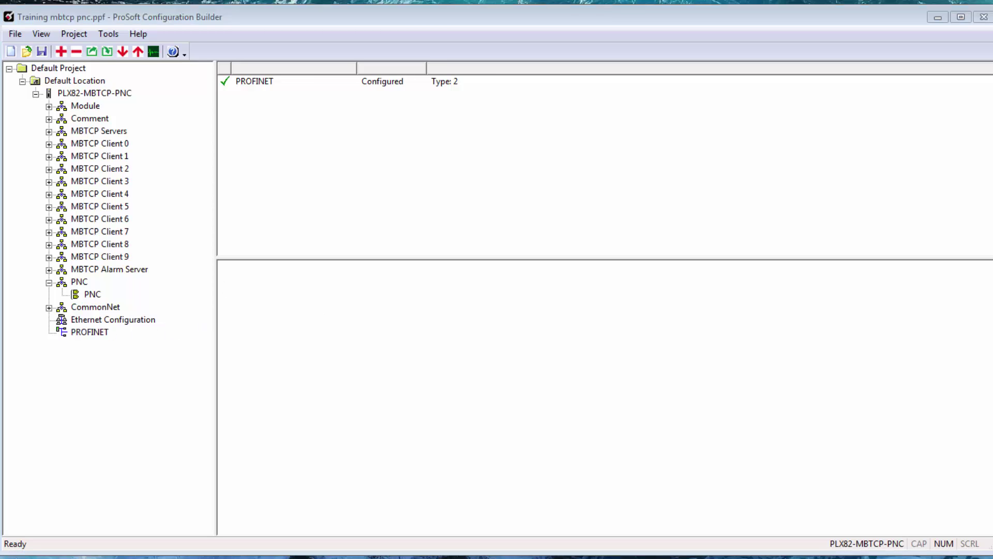
key(Up)
key(Up)
key(Up)
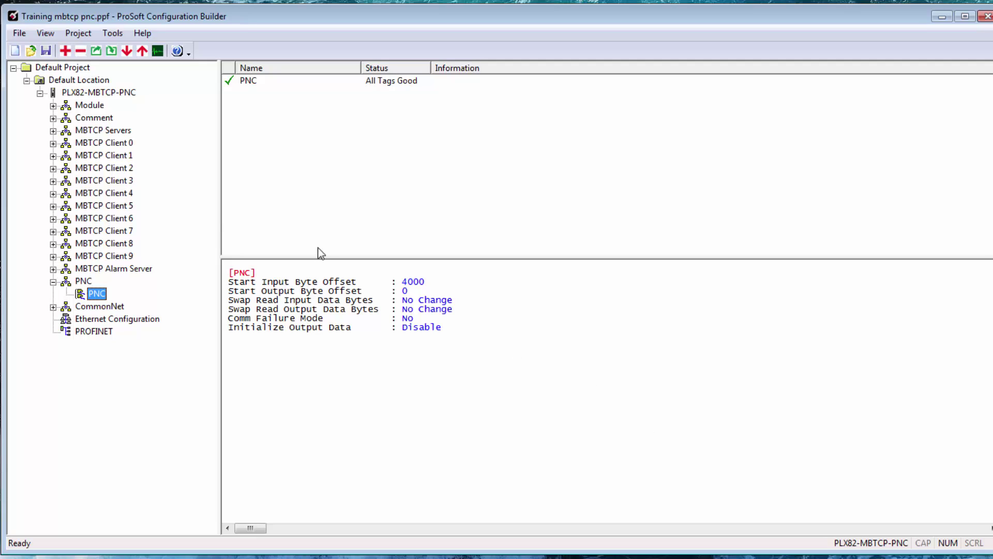
click(54, 106)
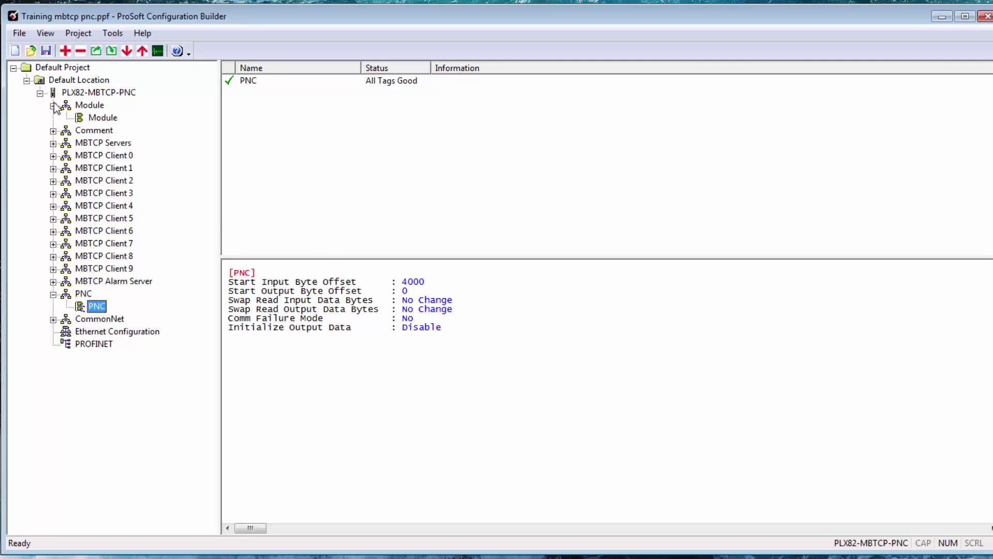
click(98, 118)
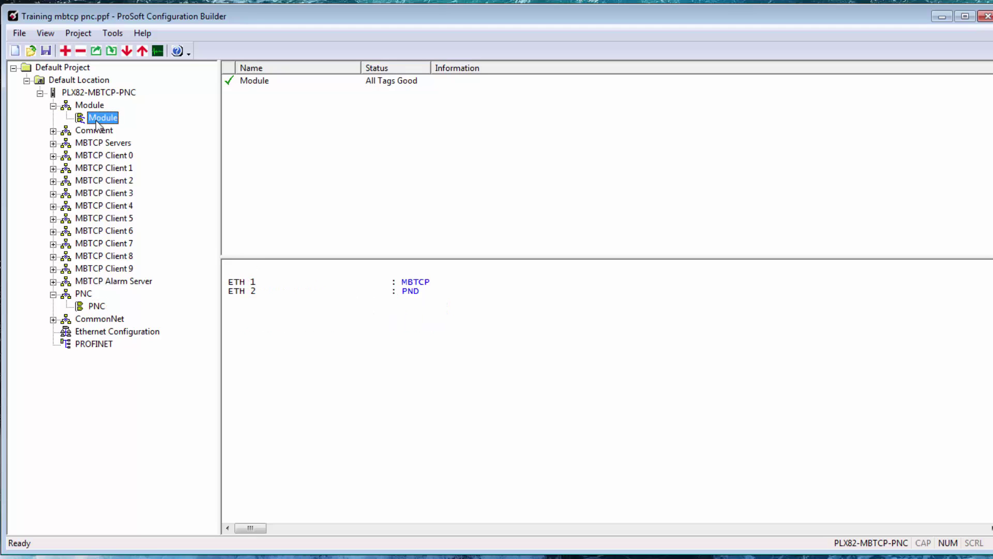
click(54, 106)
click(53, 119)
click(105, 129)
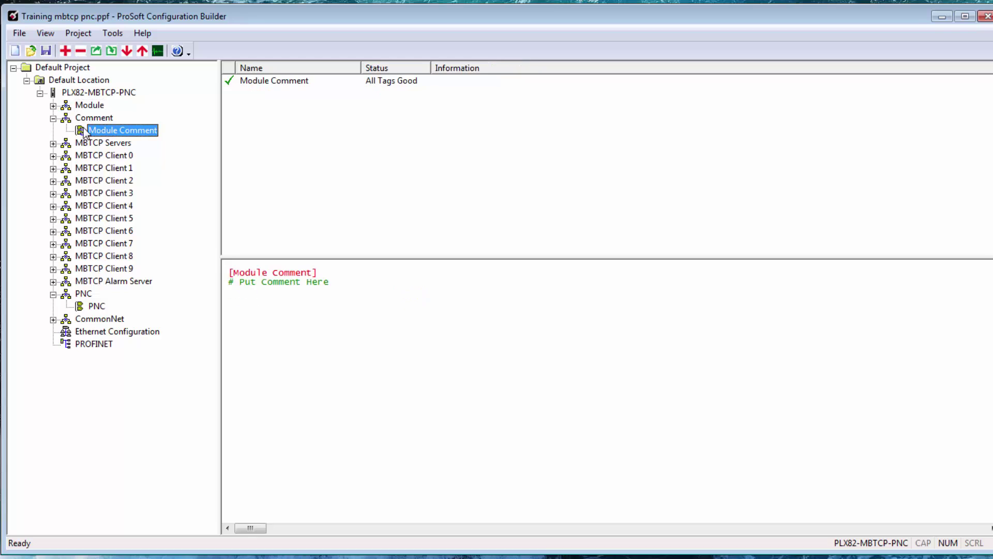
click(54, 118)
click(95, 131)
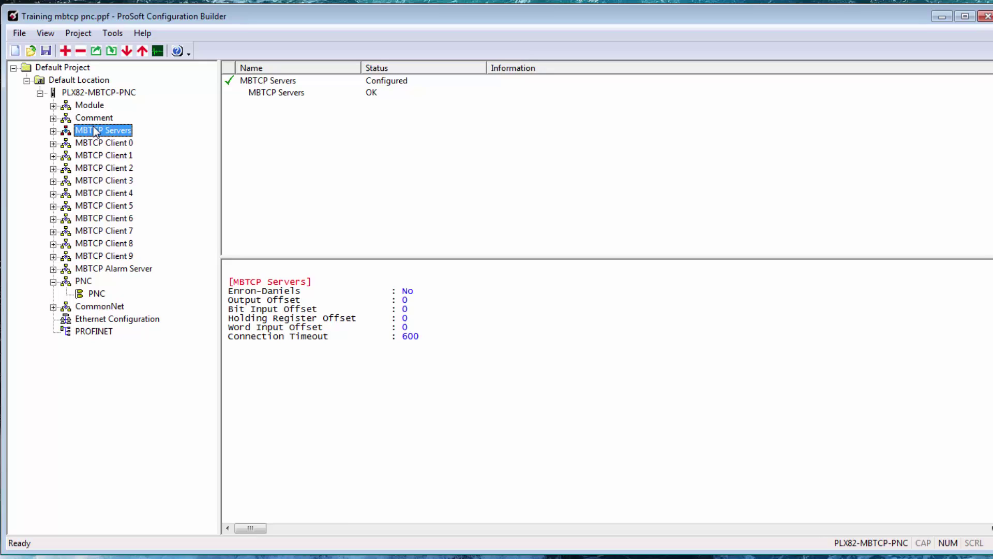
Expand MBTCP Client 0 and bring up its parameters for configuration.
click(54, 143)
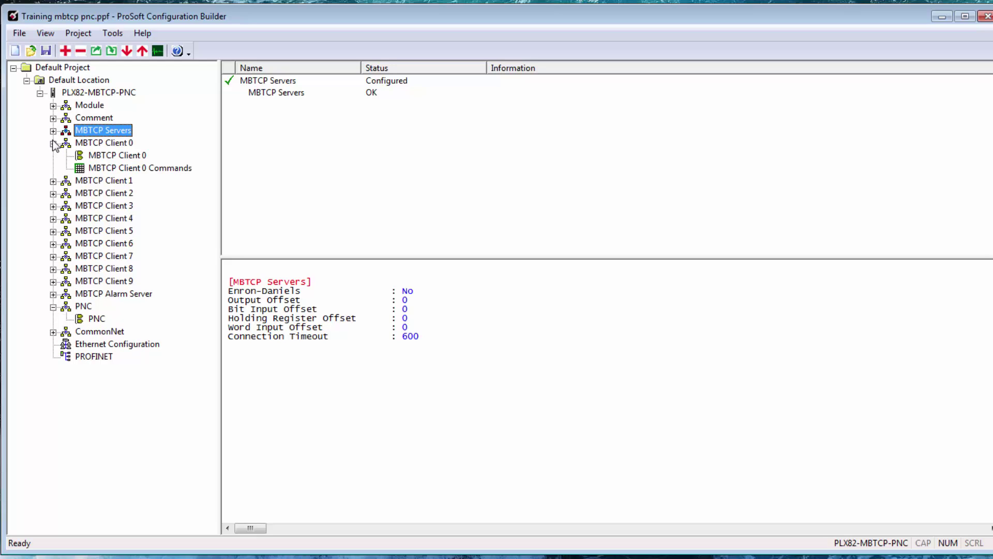
click(133, 156)
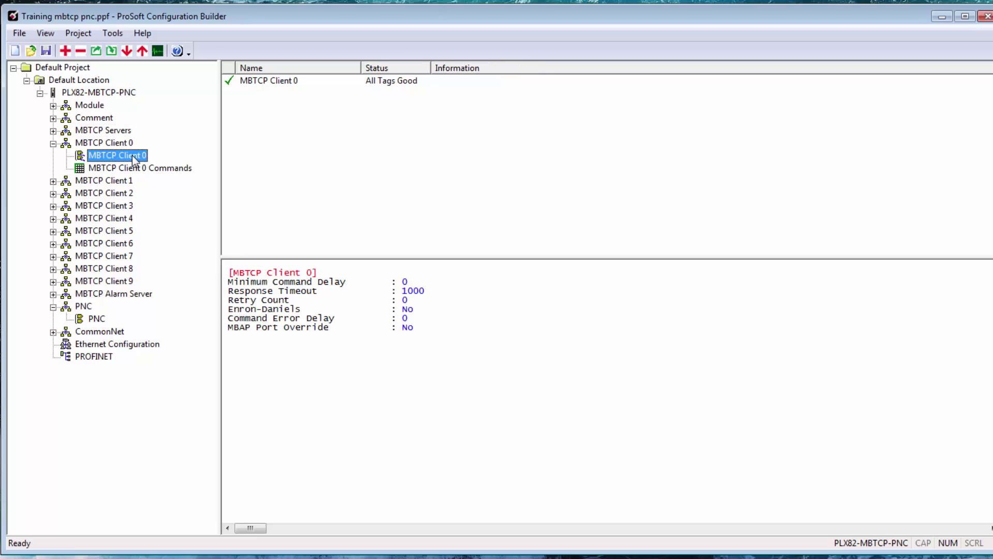
right_click(133, 157)
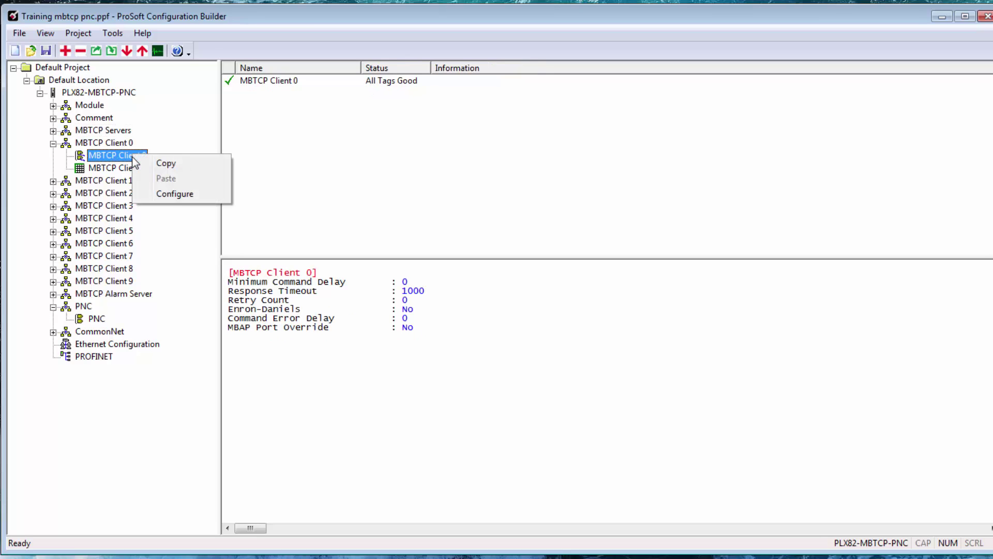
Review MBTCP Client 0 parameters, including MBAP Port Override No, and close them unchanged.
click(175, 195)
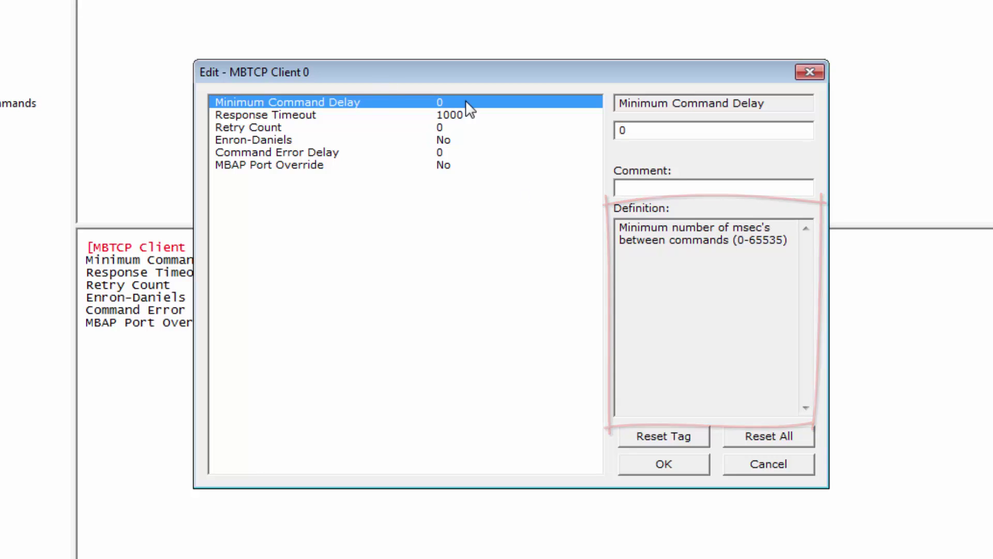
click(313, 166)
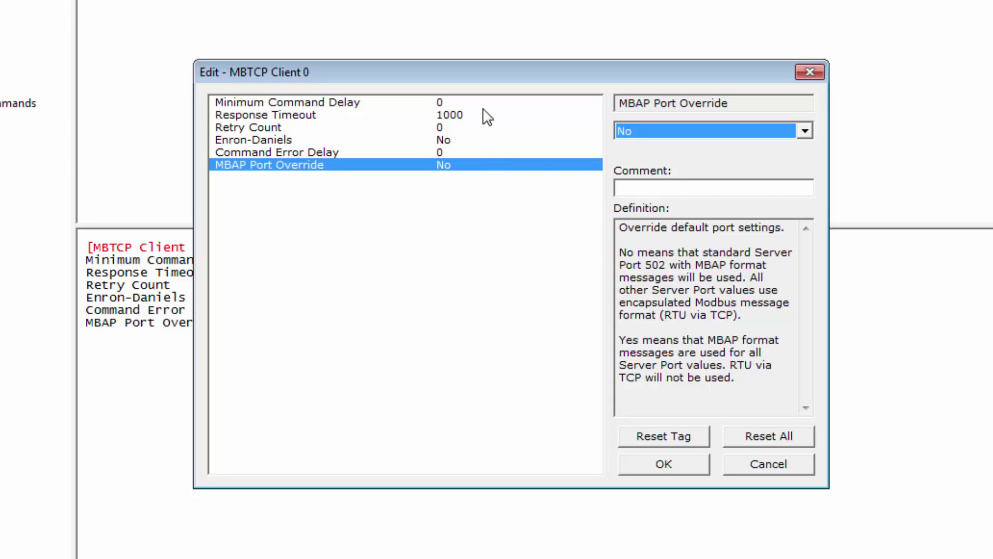
click(663, 464)
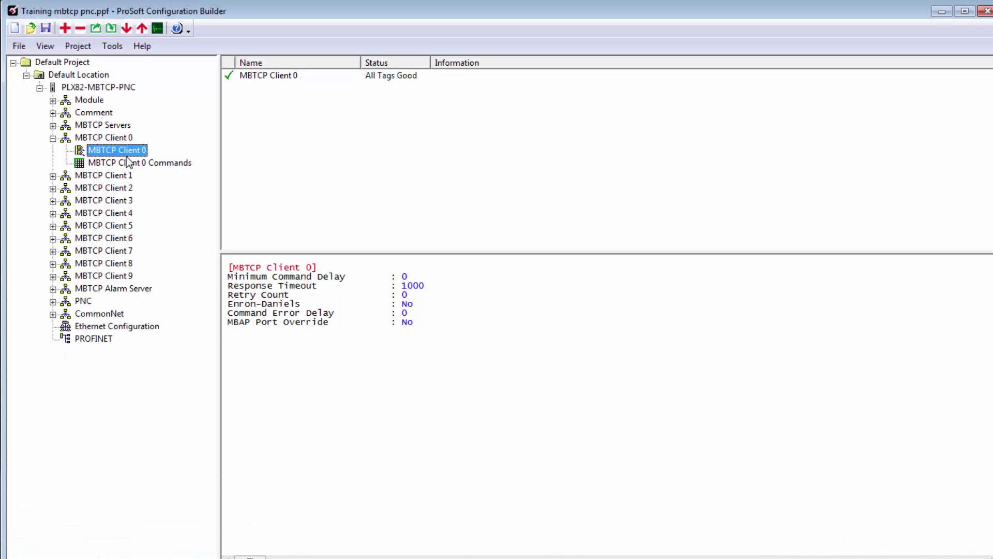
Add Client 0 command row 1: enabled, Internal Address 2000, Reg Count 2, Node IP 10.12.1.154.
click(101, 163)
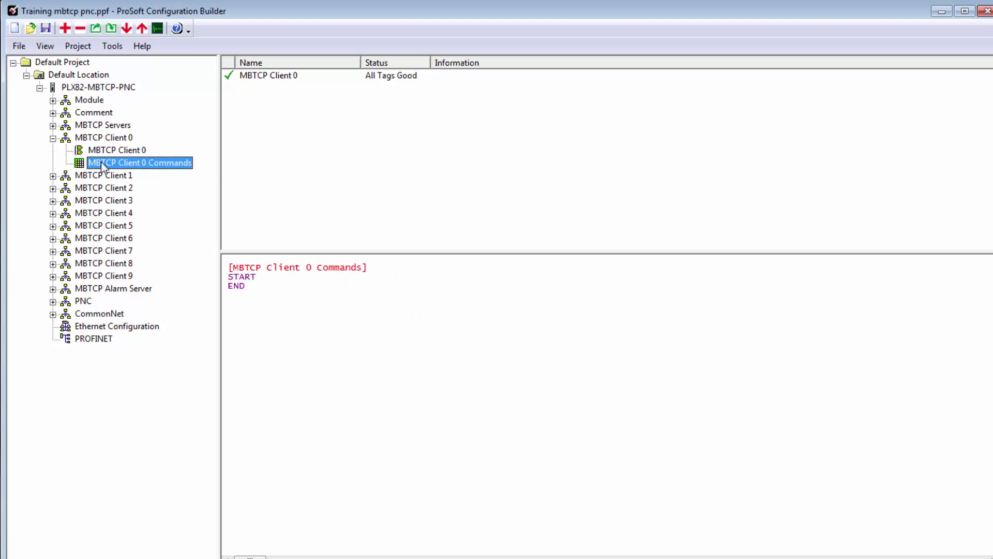
double_click(101, 162)
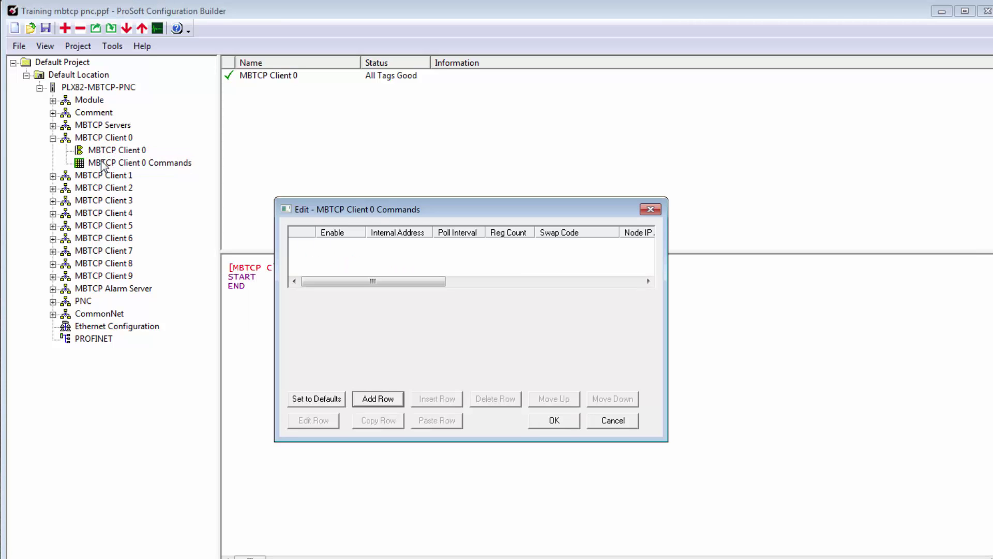
click(384, 399)
click(313, 422)
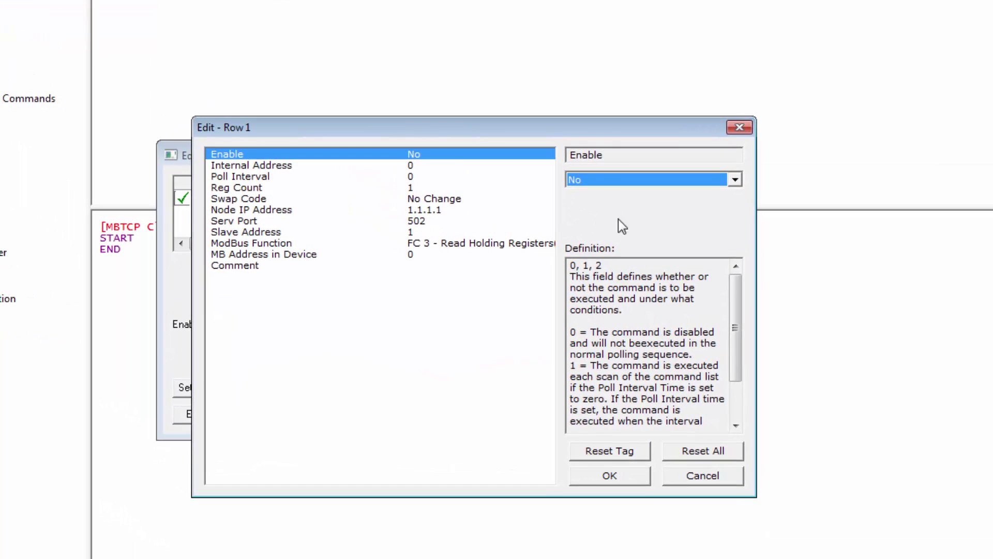
click(735, 179)
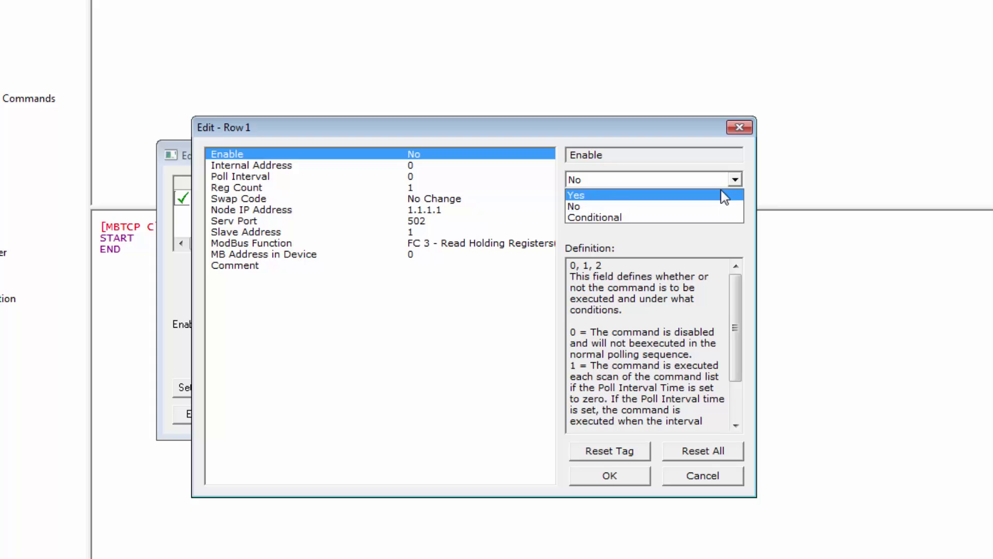
click(721, 194)
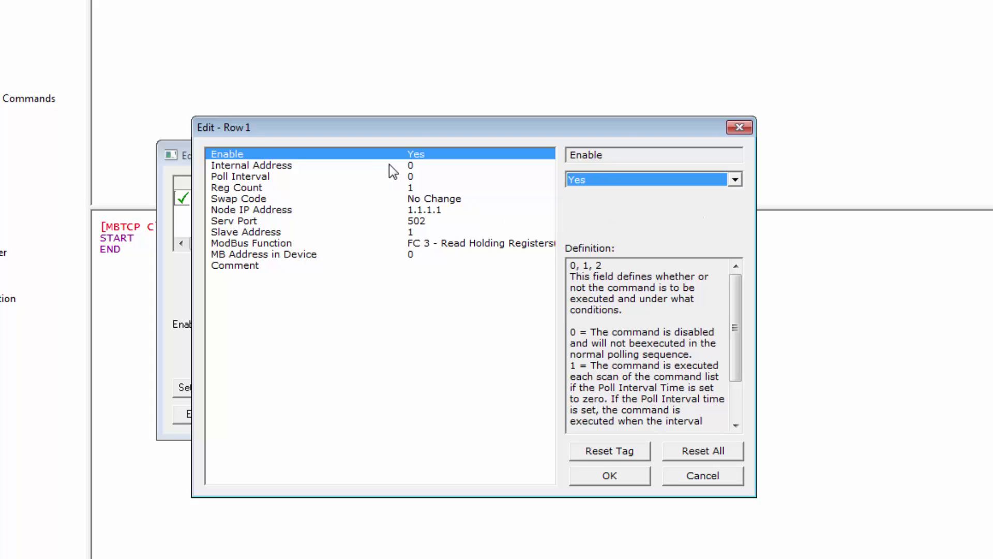
click(412, 166)
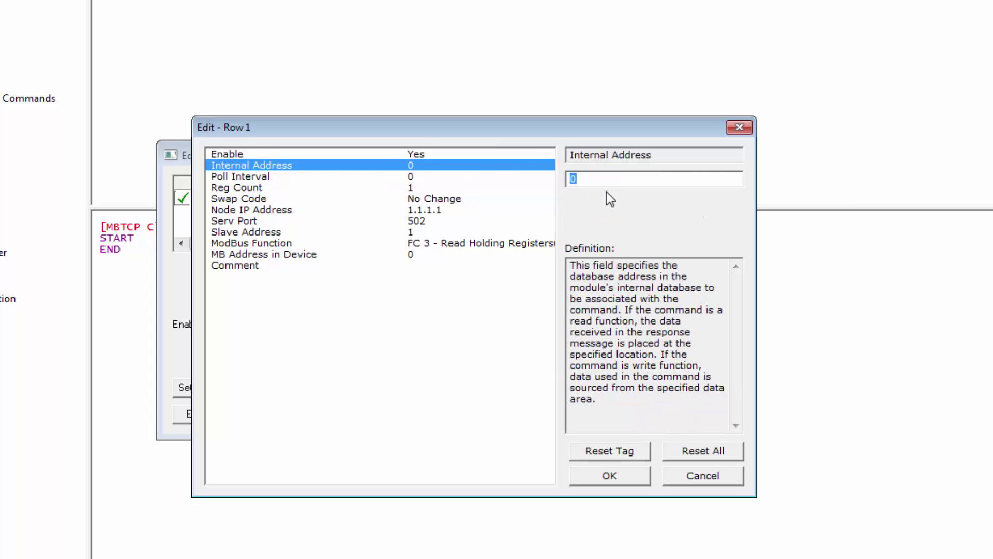
text(2000)
click(425, 187)
text(2)
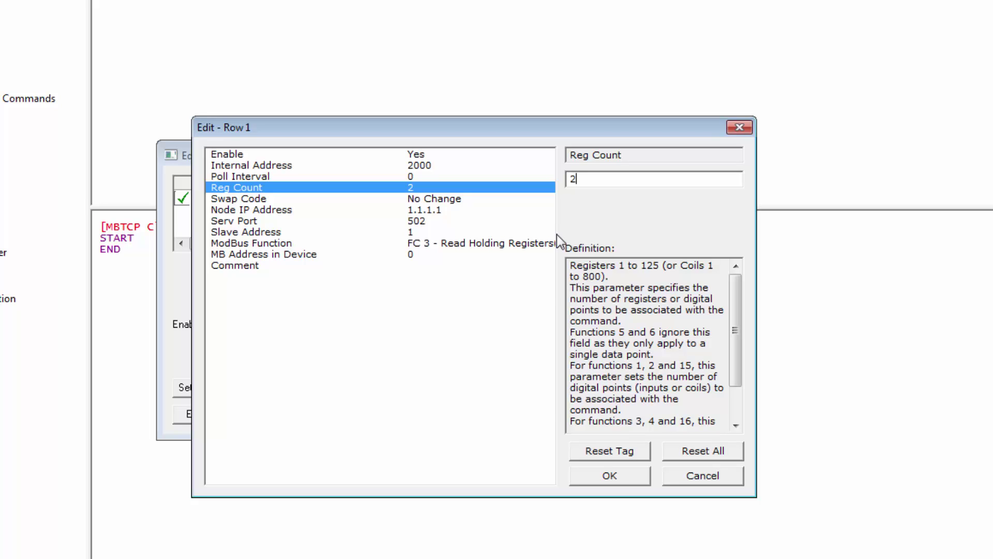
click(423, 211)
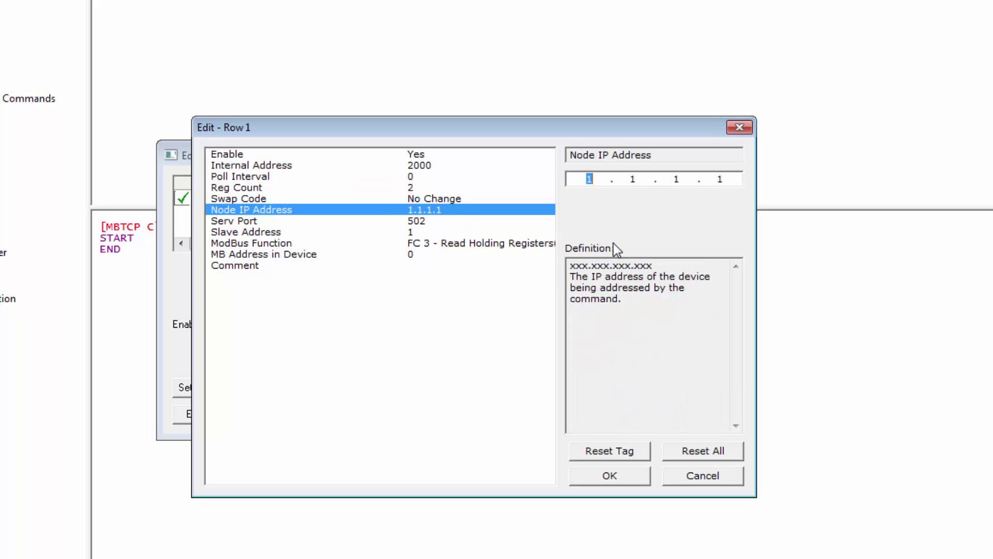
text(10.12.1.154)
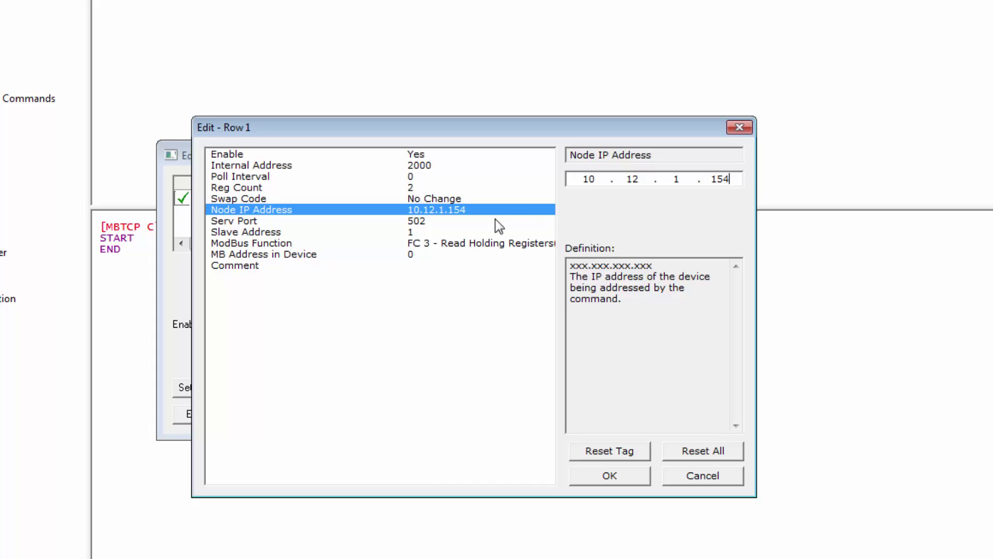
Set row 1 to ModBus Function FC 16 with MB Address in Device 16 and save it.
click(424, 231)
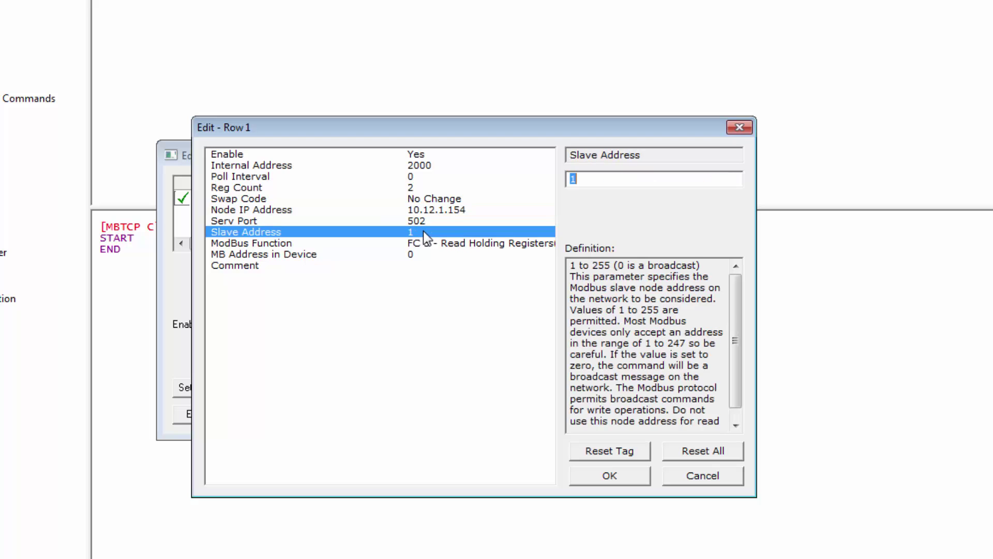
click(485, 243)
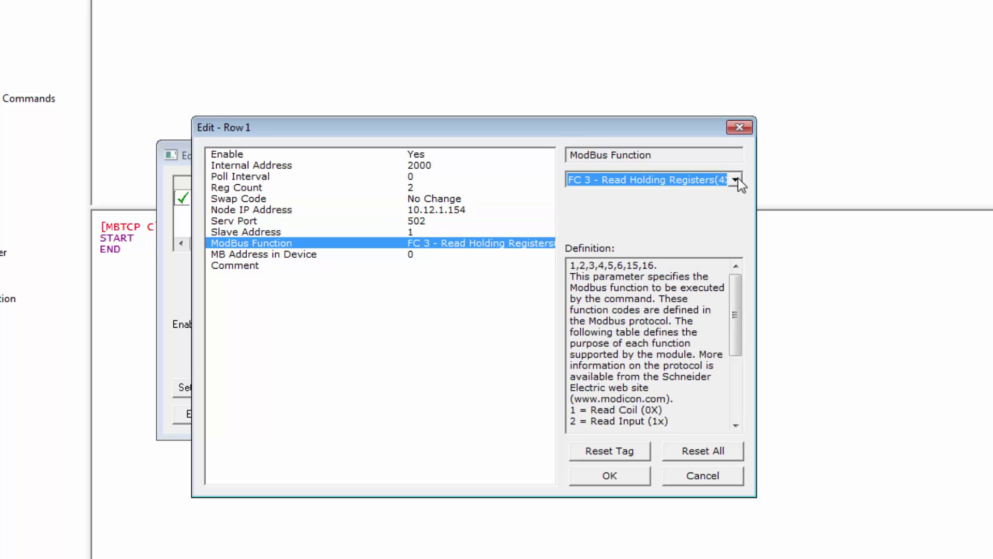
click(737, 180)
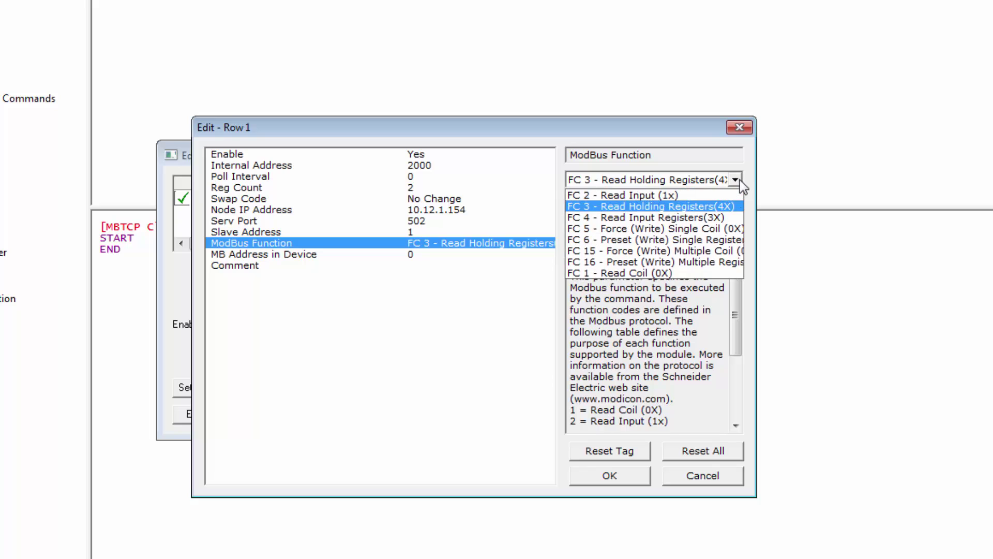
click(675, 264)
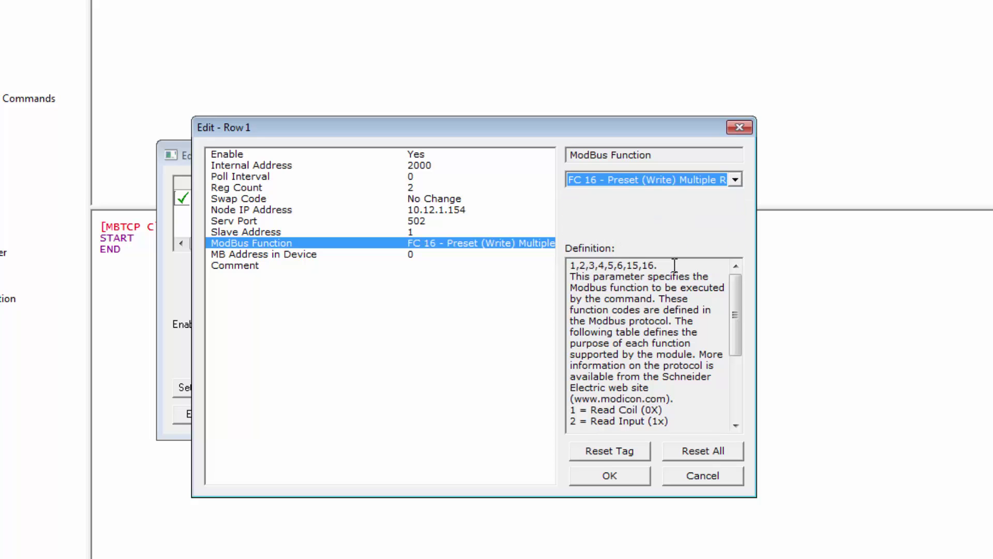
click(410, 255)
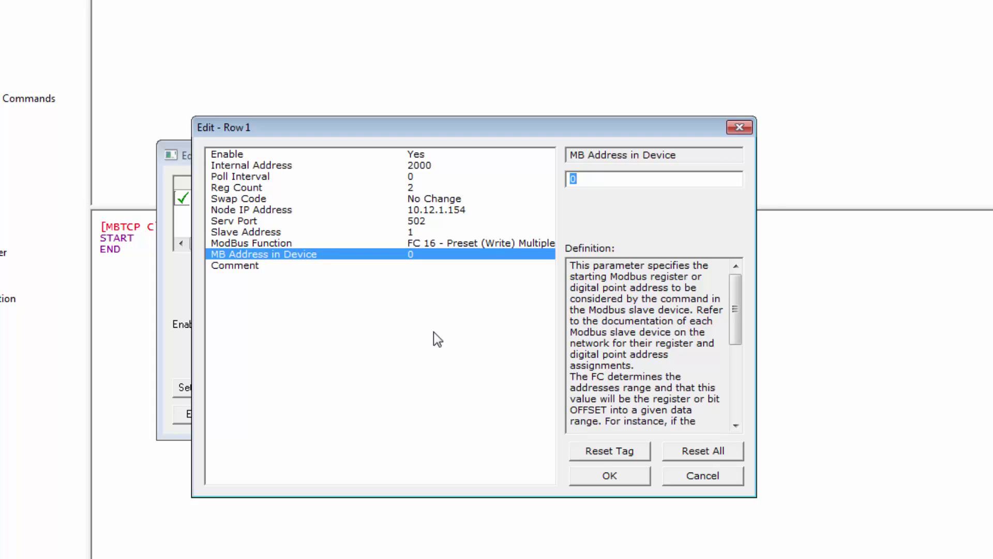
text(16)
drag(585, 179, 554, 186)
click(493, 315)
click(600, 480)
Add command row 2, enable it and set Reg Count to 2.
click(283, 390)
click(210, 414)
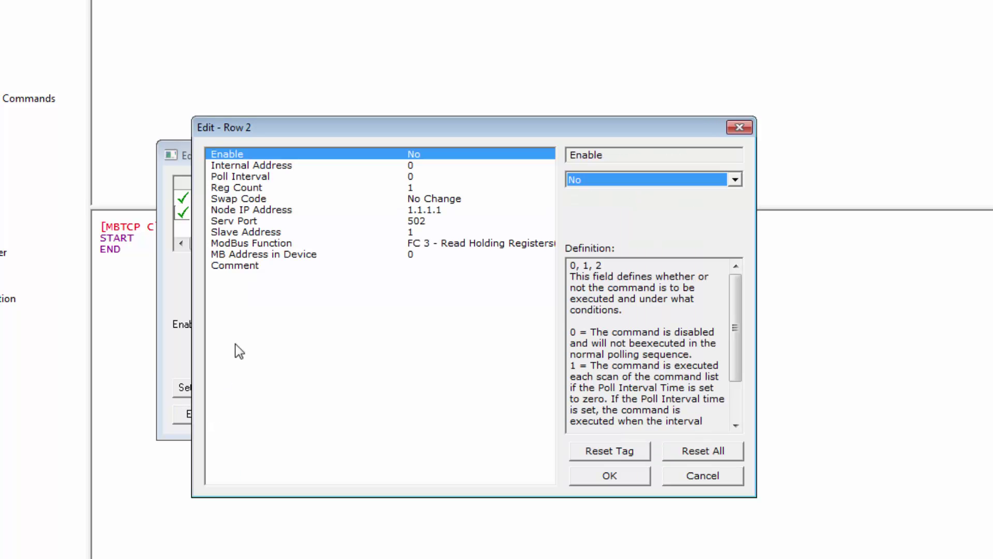
click(734, 180)
click(723, 195)
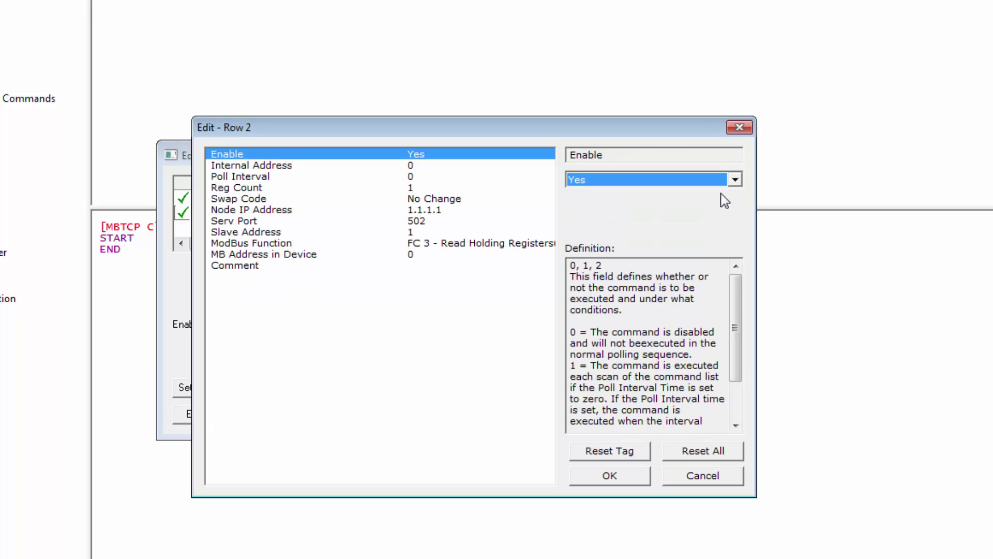
click(415, 165)
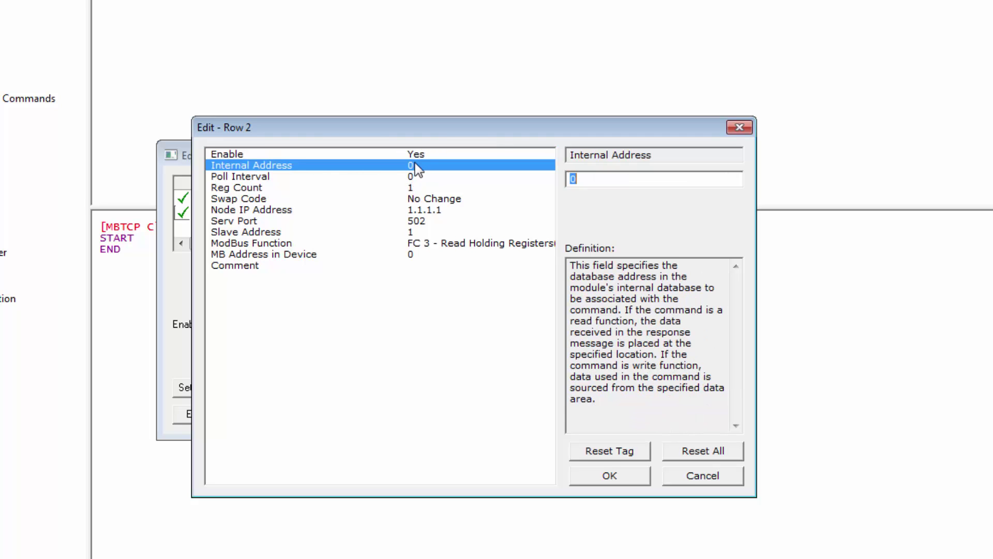
click(411, 189)
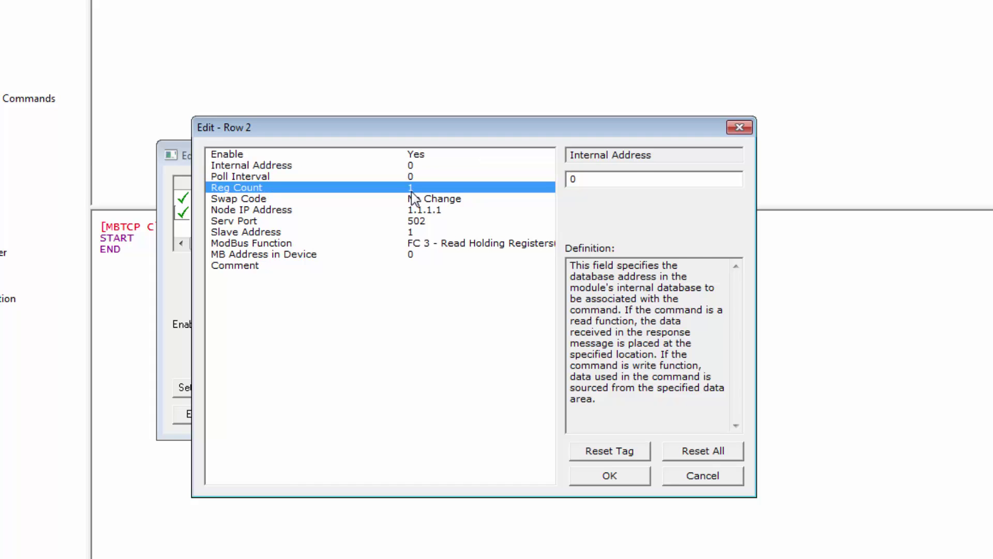
text(2)
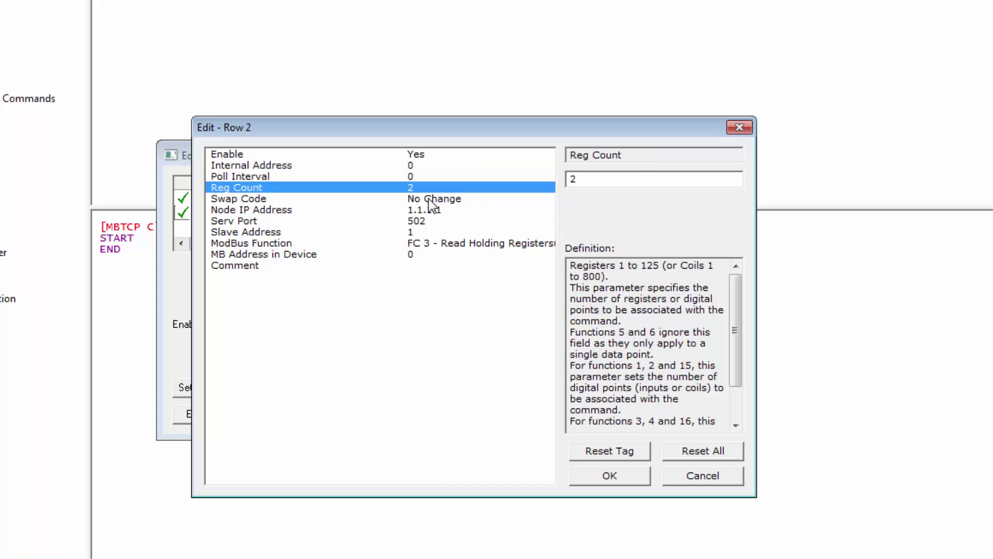
Point row 2 at 10.12.1.154 with MB Address in Device 44, keeping FC 3.
click(420, 212)
text(10.12.1.1)
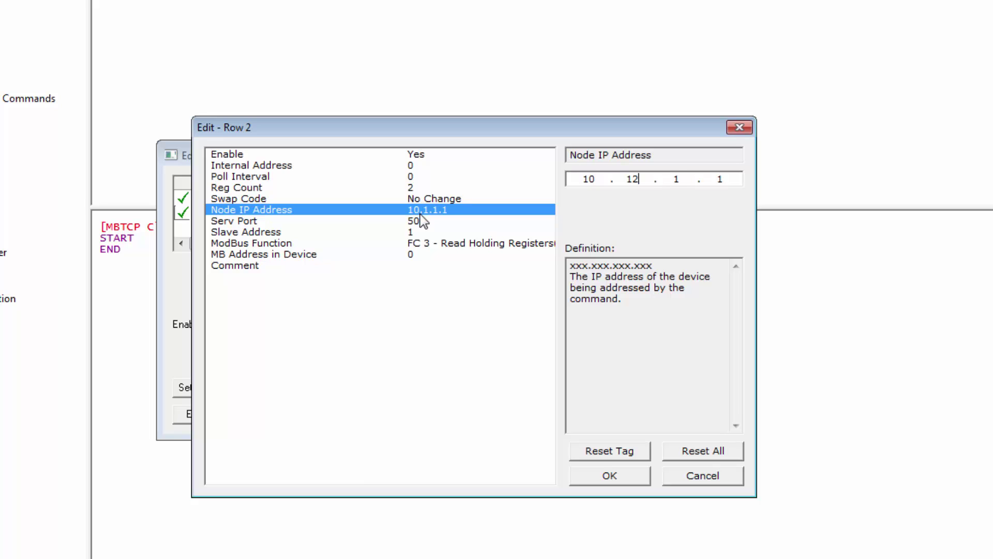
text(54)
click(417, 232)
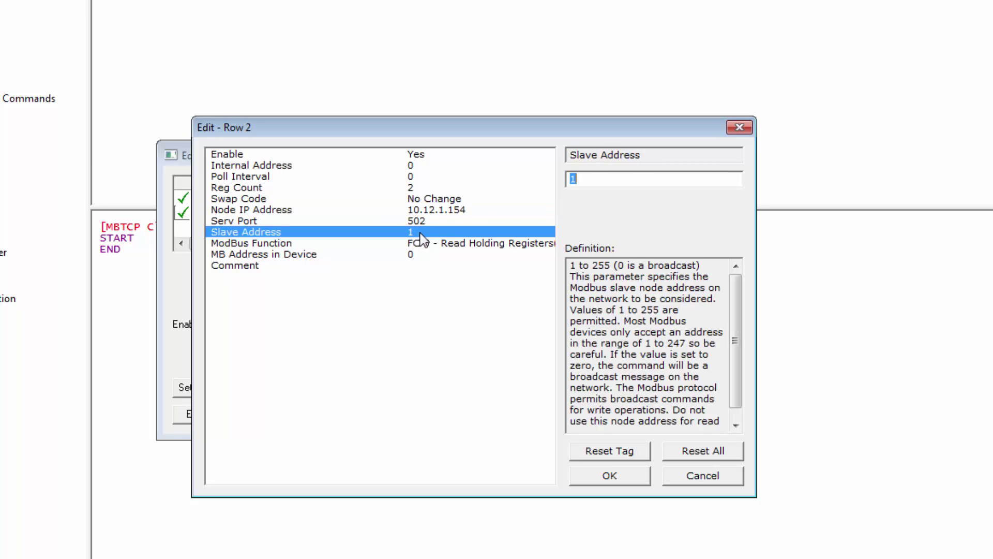
click(494, 243)
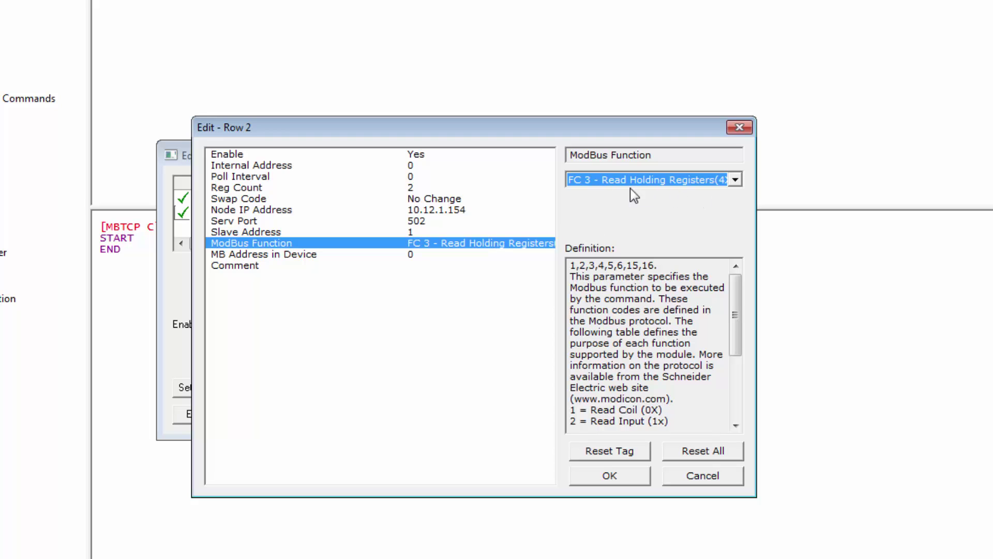
click(412, 256)
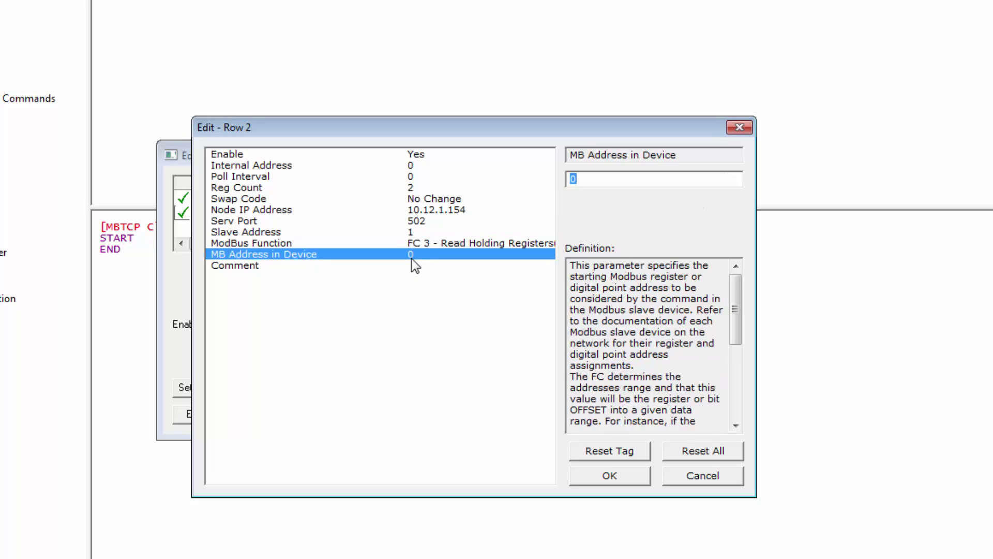
text(44)
click(621, 475)
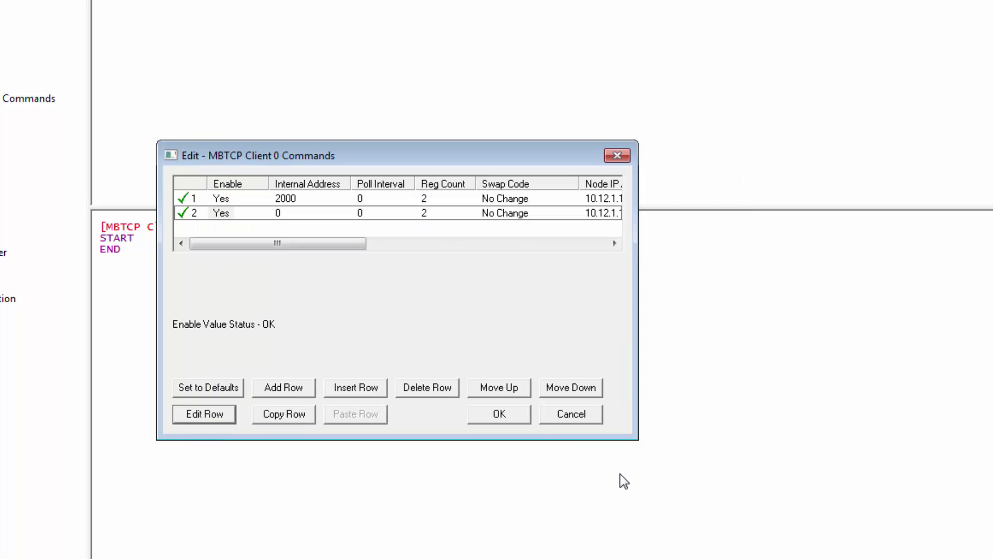
Accept both Client 0 commands, then switch to the MBTCP Servers settings, which show Configured with status OK.
click(476, 414)
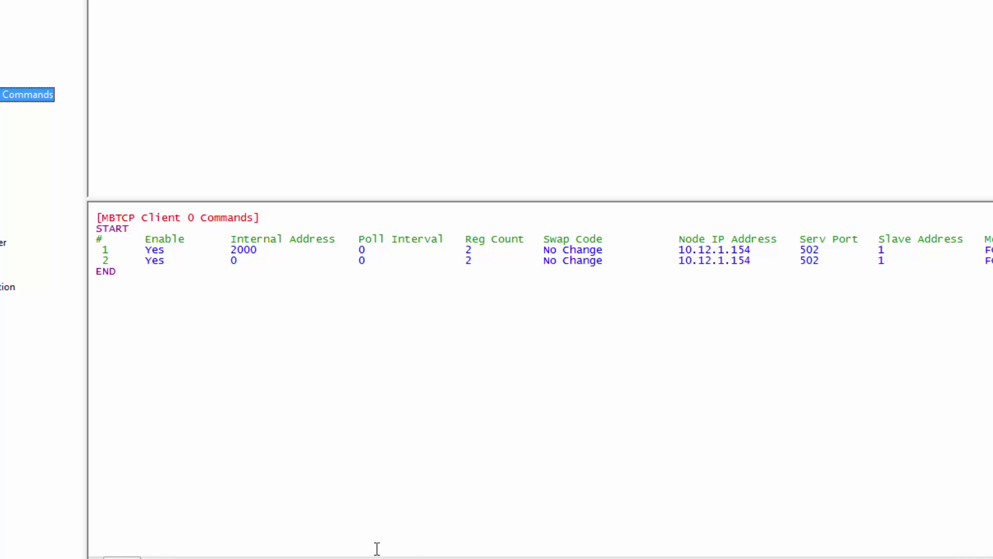
drag(122, 557, 153, 557)
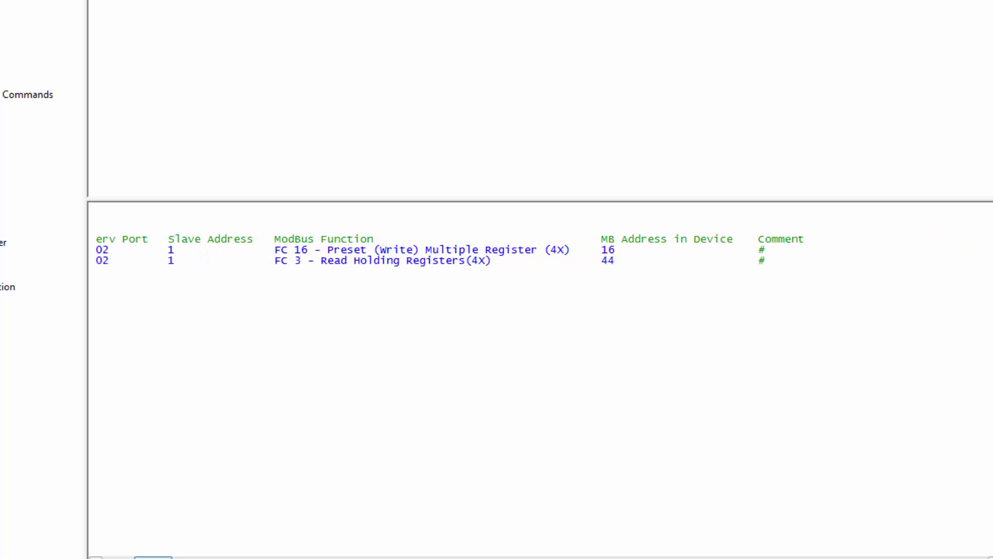
drag(153, 557, 122, 557)
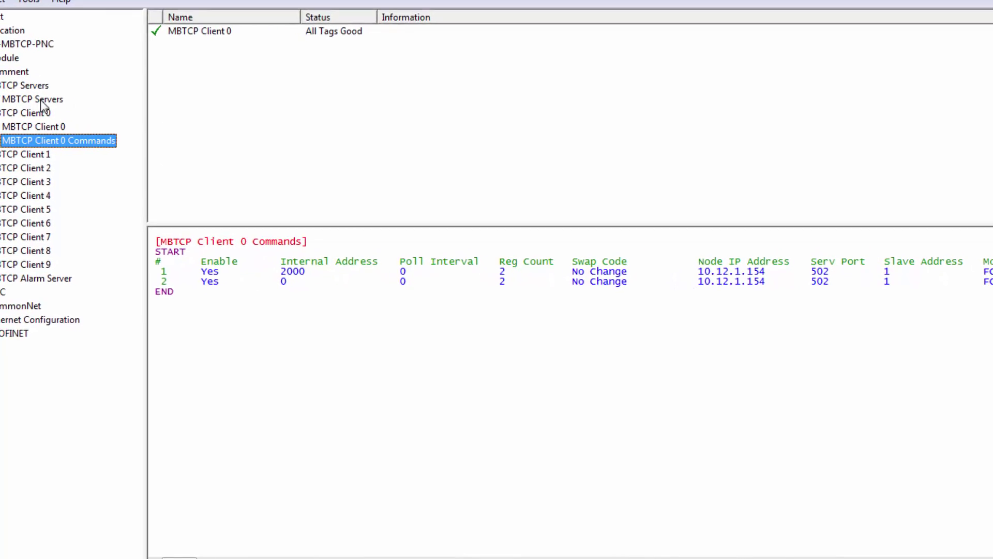
click(41, 99)
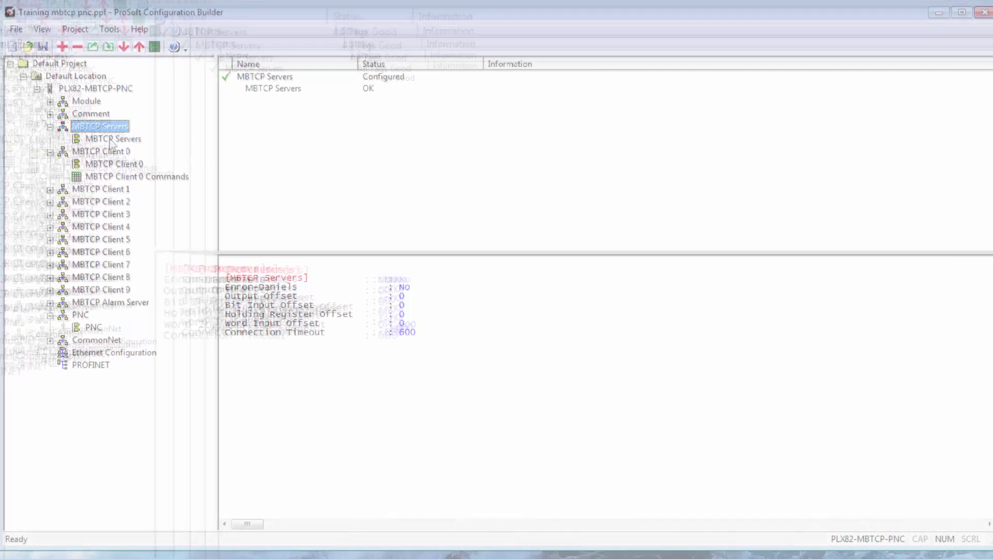
double_click(112, 144)
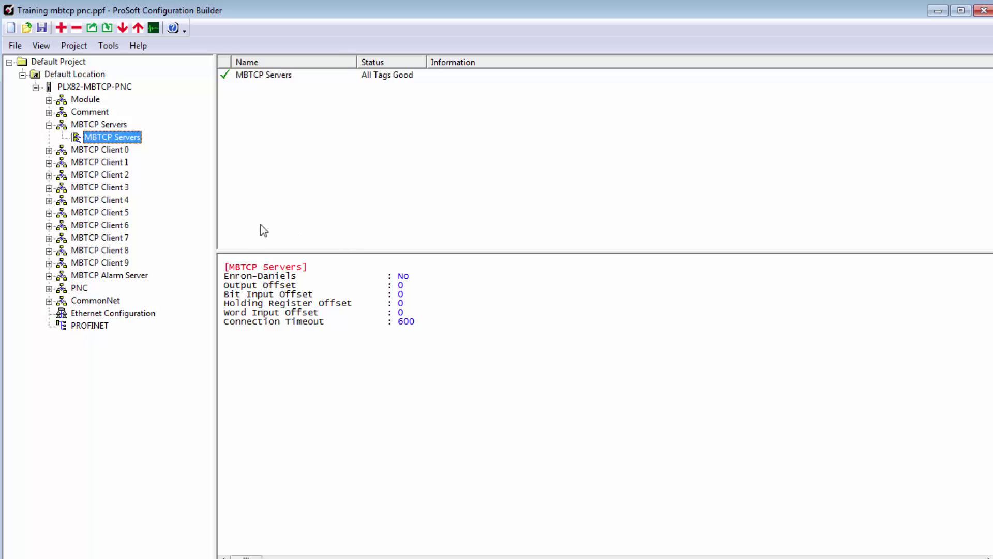
Launch the PROFINET configuration tool from the PROFINET entry.
click(94, 331)
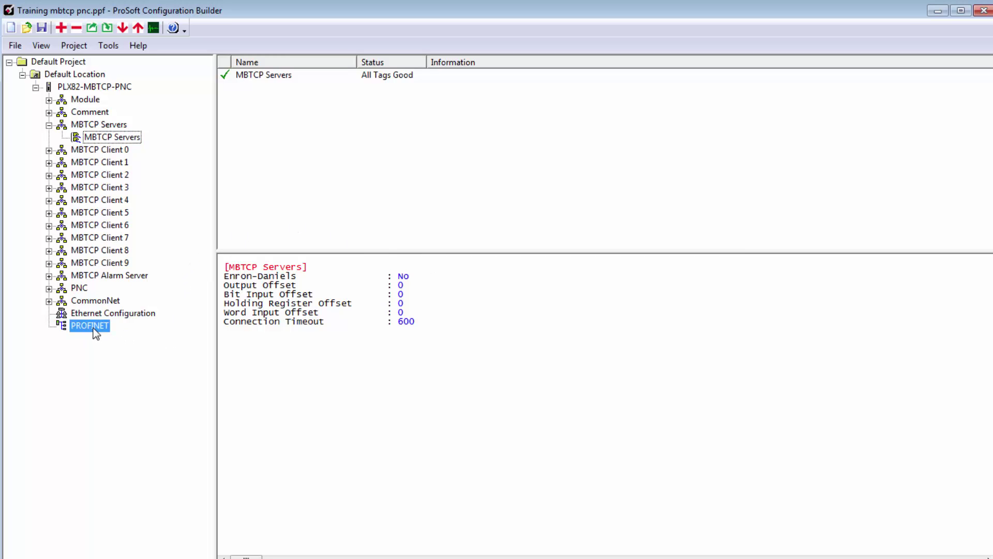
click(95, 331)
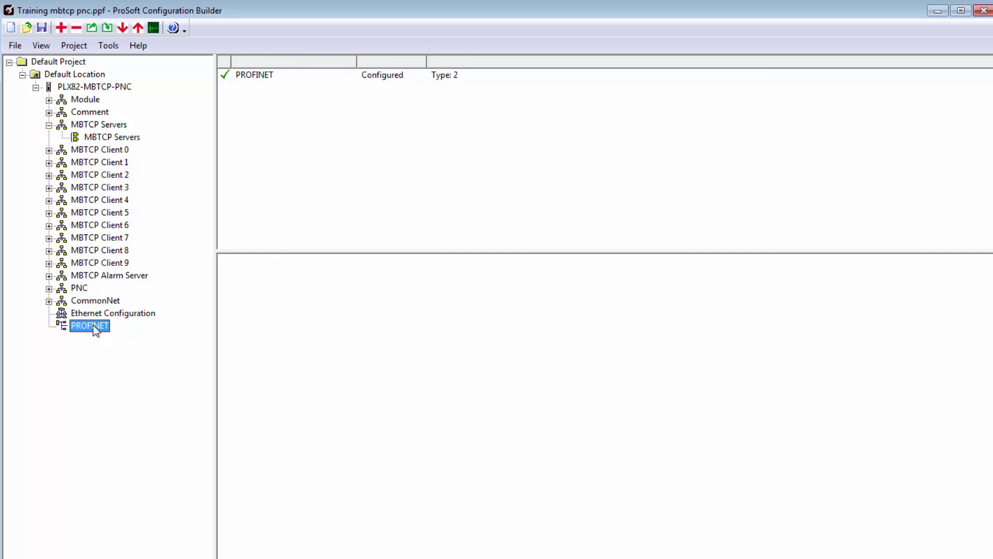
double_click(95, 331)
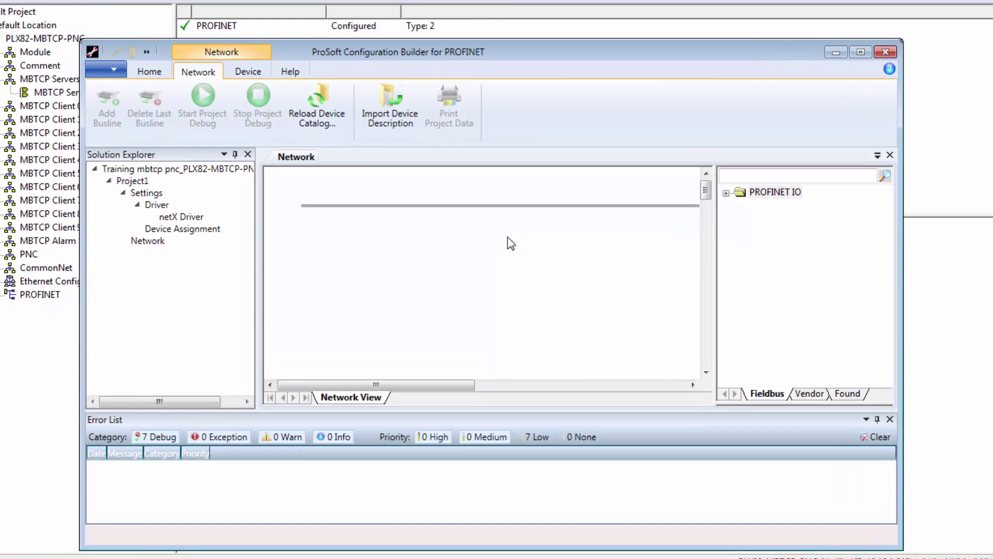
Place the PLX82-MBTCP-PNC master on the network bus and open its device configuration.
click(726, 193)
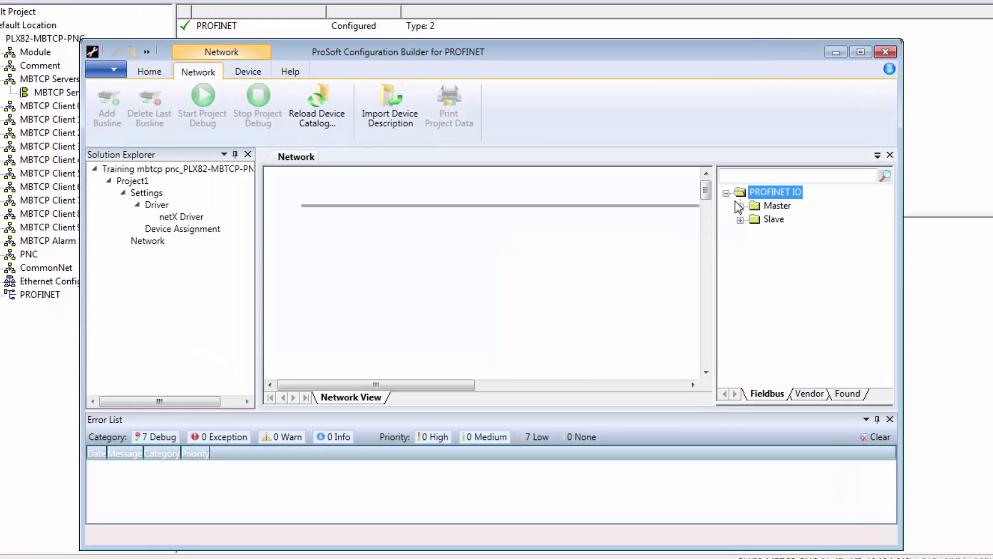
click(741, 206)
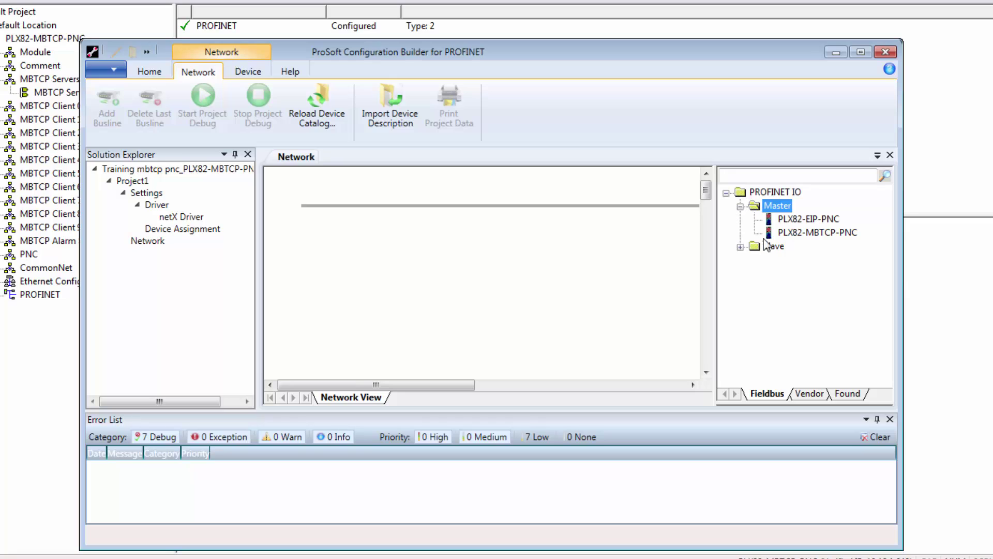
click(821, 235)
drag(825, 239, 300, 204)
click(321, 256)
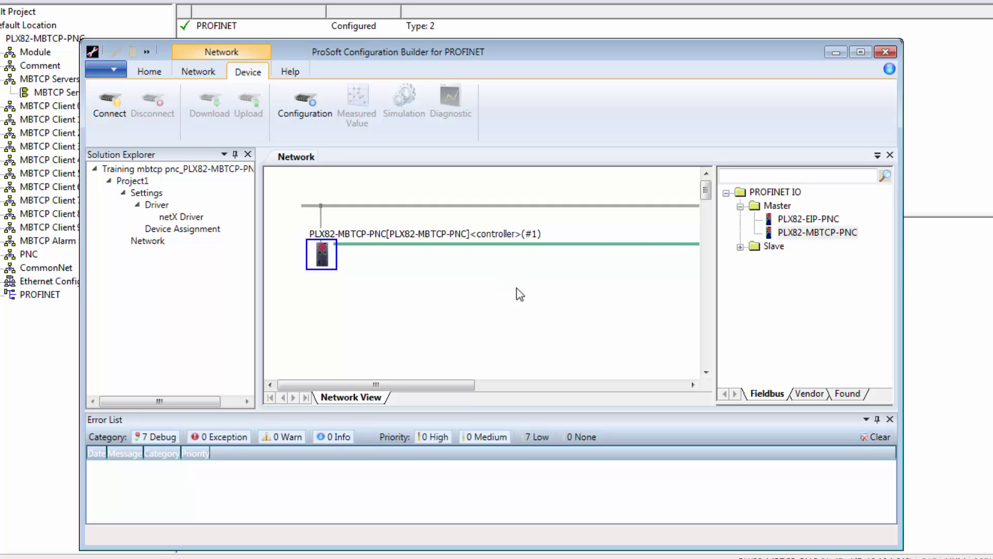
double_click(321, 257)
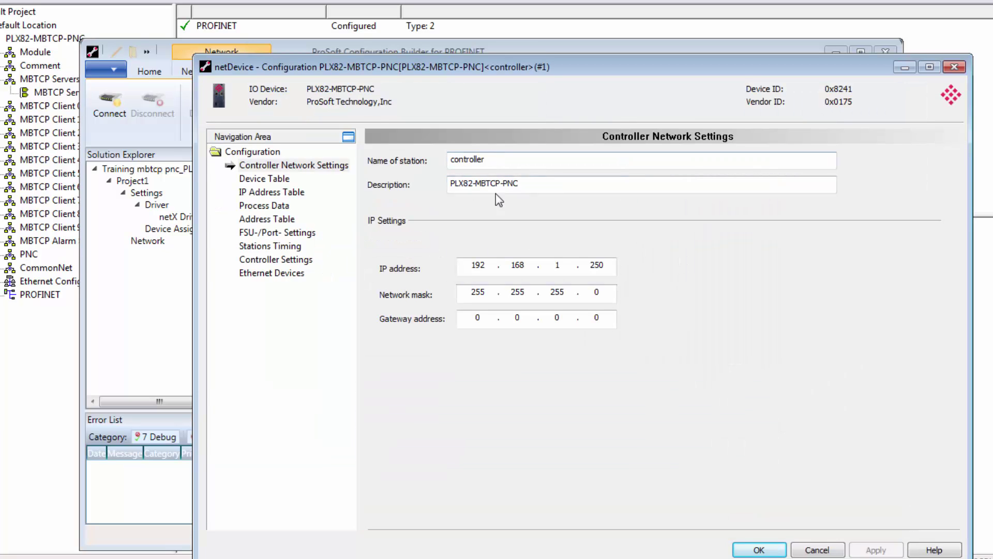
Enter controller IP 10.12.2.10 and gateway 10.12.2.1, then apply and confirm the settings.
double_click(475, 264)
text(10)
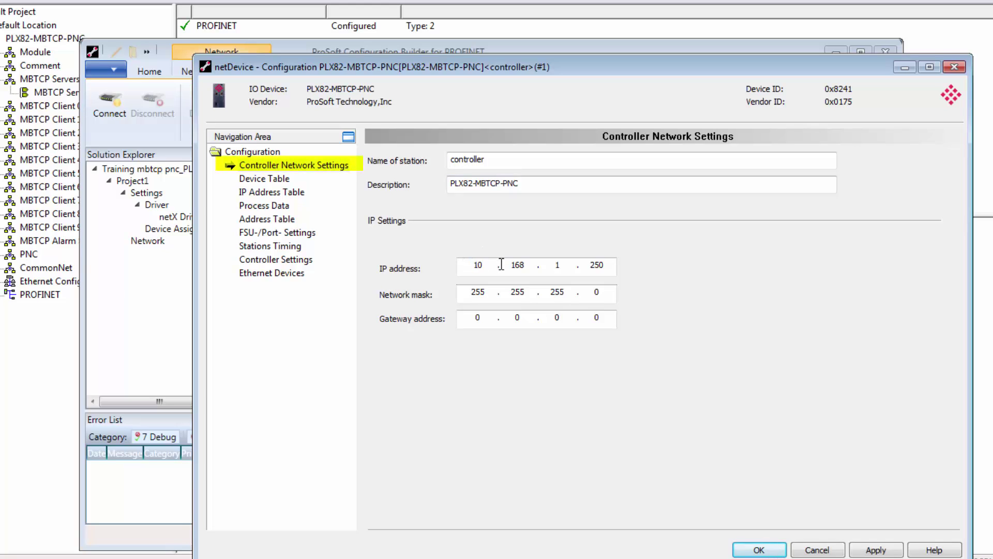
key(period)
text(12)
key(period)
text(2)
key(period)
text(10)
click(479, 317)
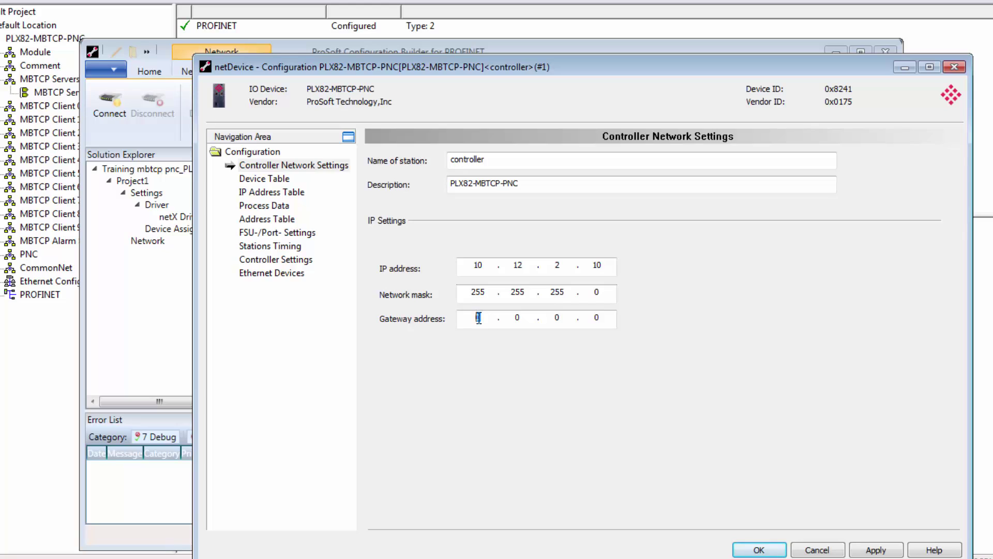
text(10.12.2.1)
click(879, 550)
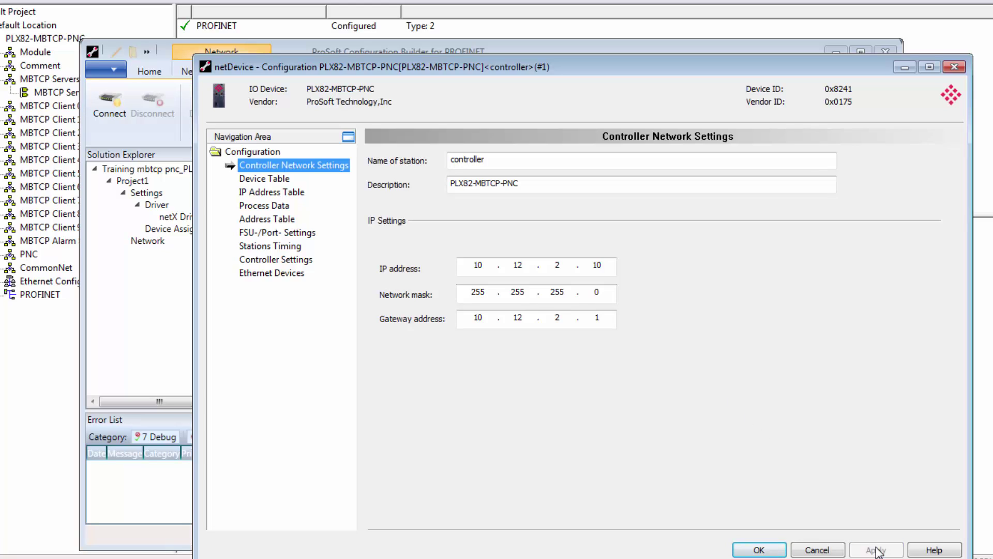
click(744, 554)
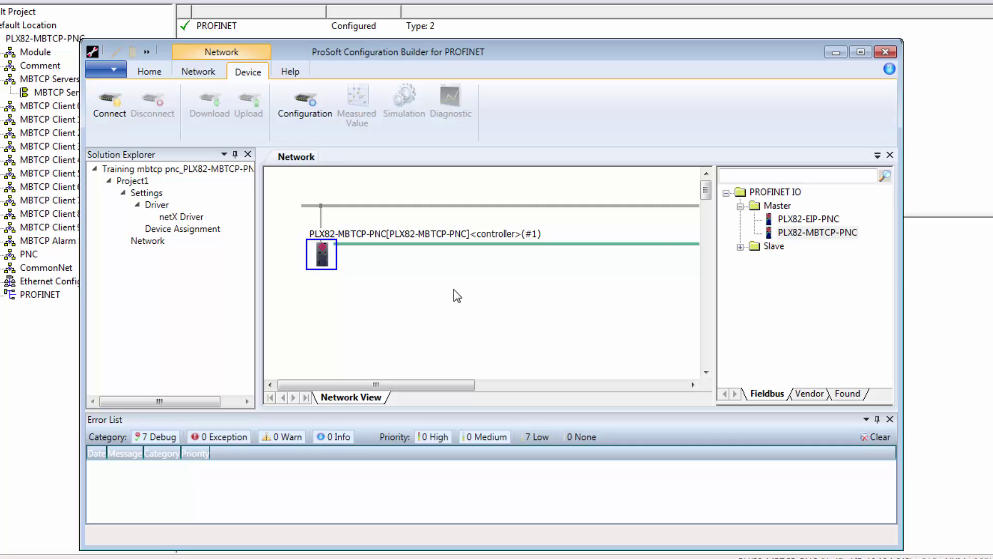
Import the PLX32-MBTCP GSDML-V2.3 file, accept the overwrite and graphics prompts, and reload the catalog.
click(200, 73)
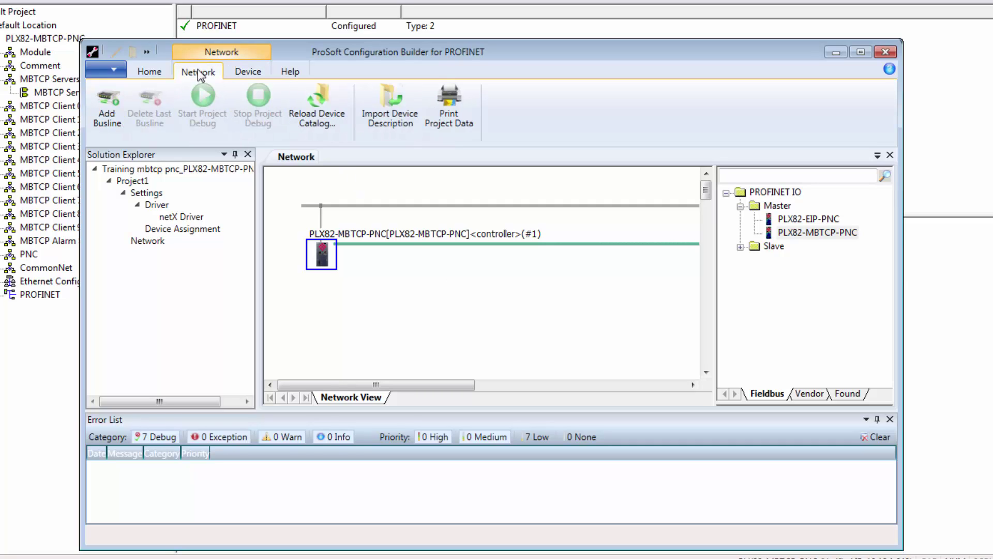
click(384, 111)
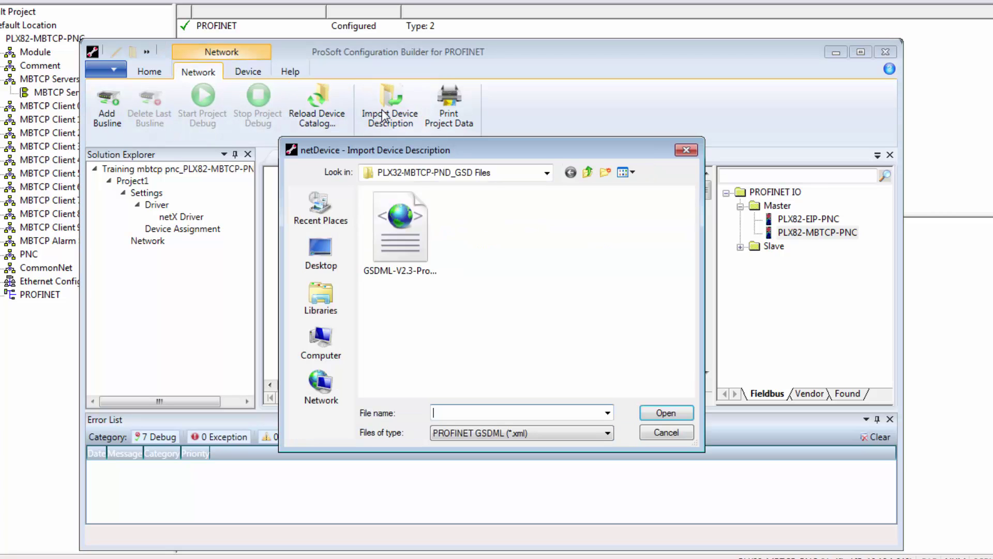
click(406, 231)
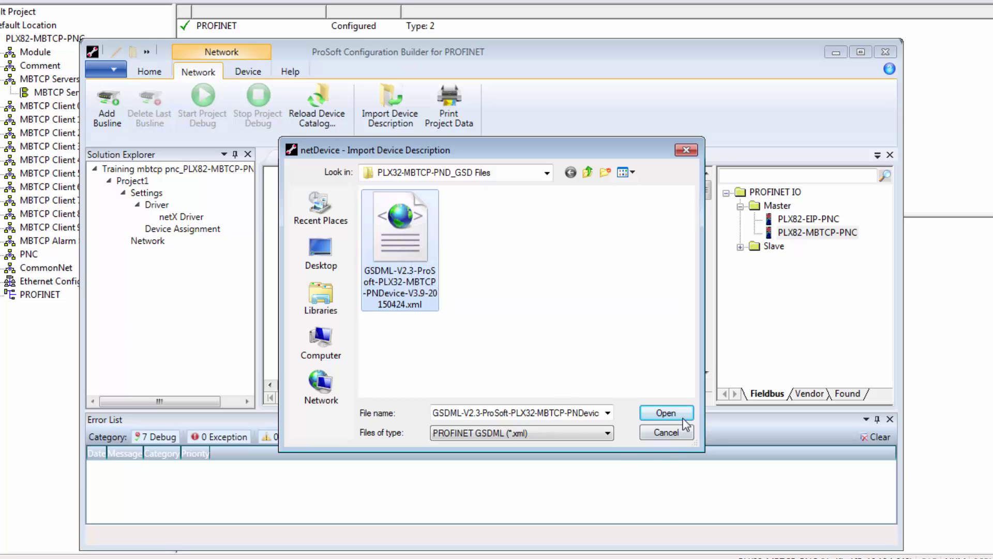
click(667, 413)
click(469, 327)
click(469, 329)
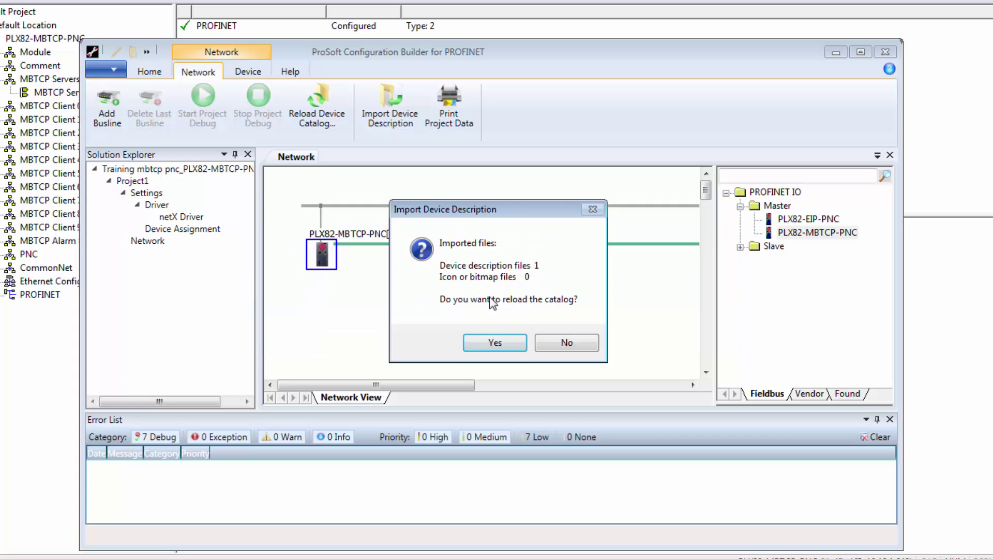
click(495, 344)
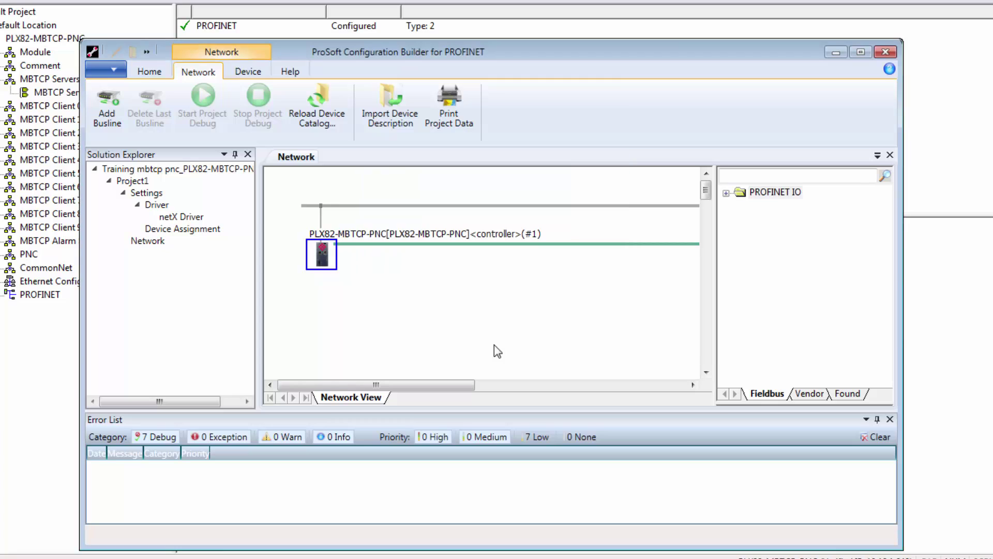
Drag PLX31-MBTCP-PND from PROFINET IO > Slave onto the network line beside the PLX82 controller.
click(725, 193)
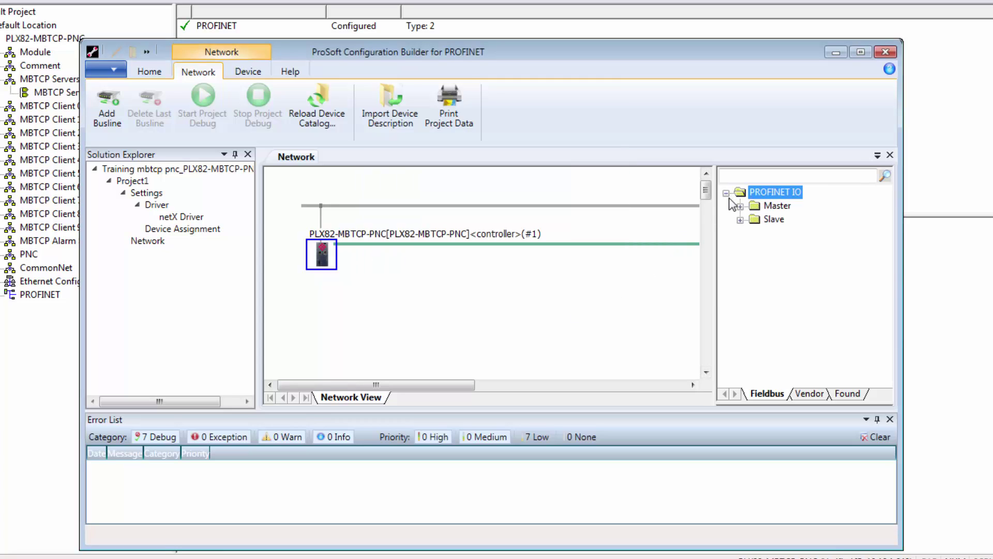
click(741, 220)
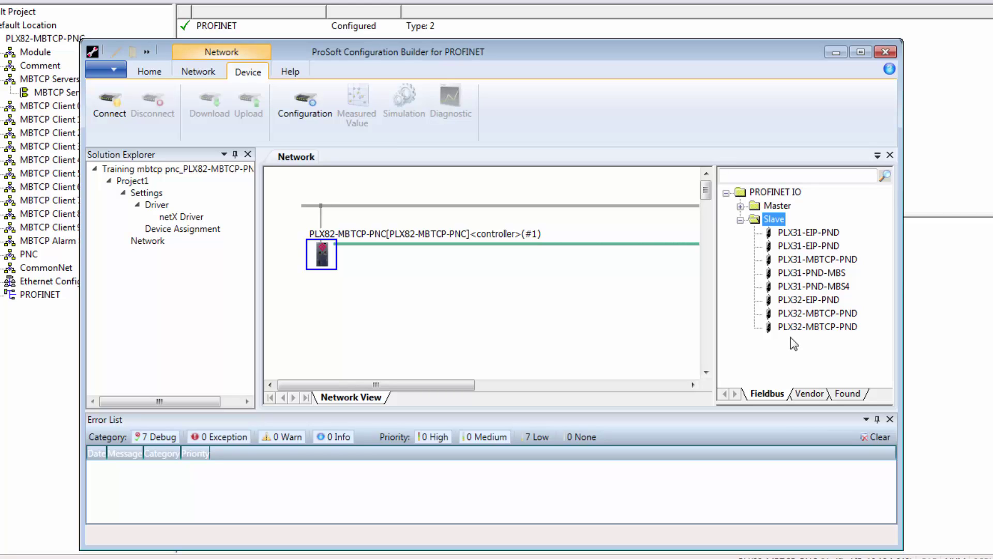
click(829, 262)
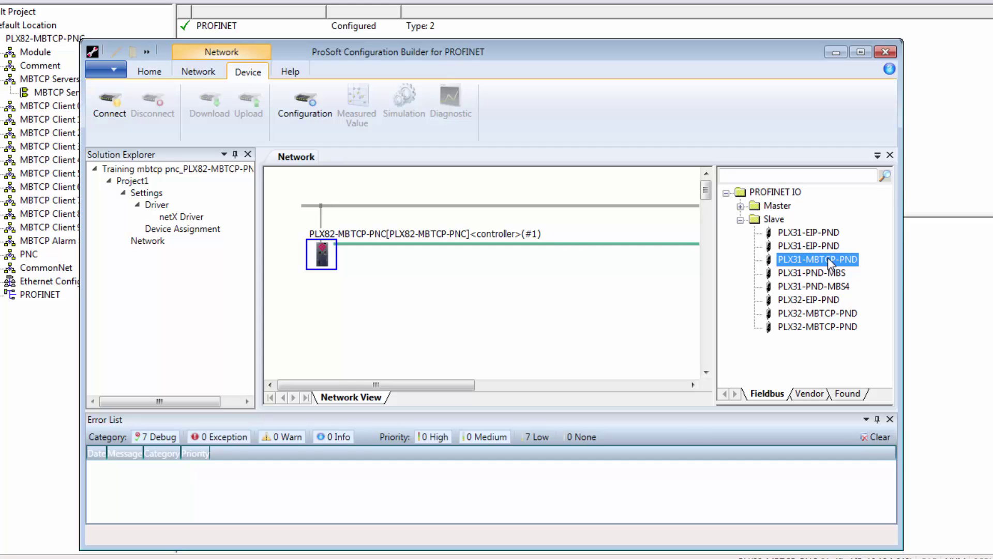
drag(827, 258, 410, 310)
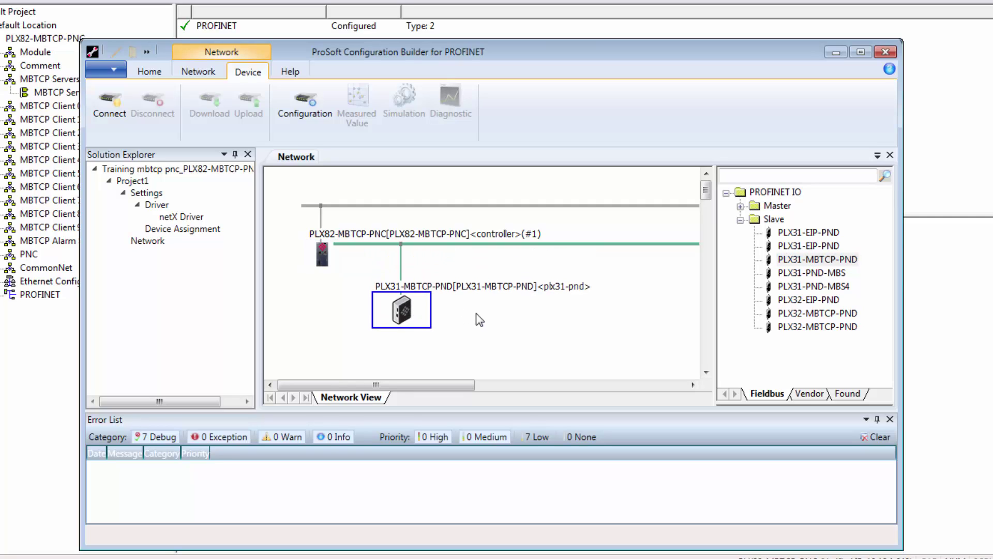
In the PLX31 slave's configuration, add an INPUT 4 Byte module in slot 1.
double_click(409, 310)
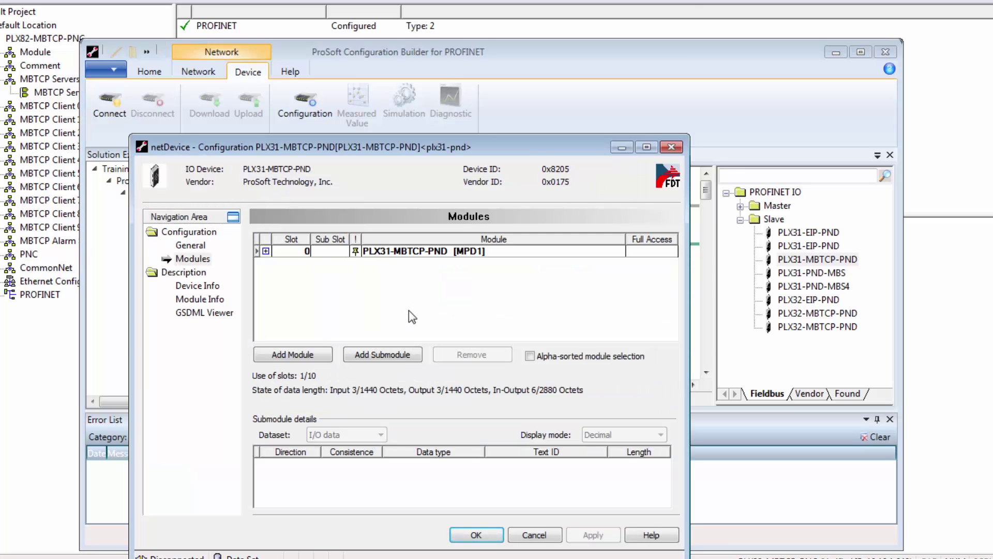
click(306, 358)
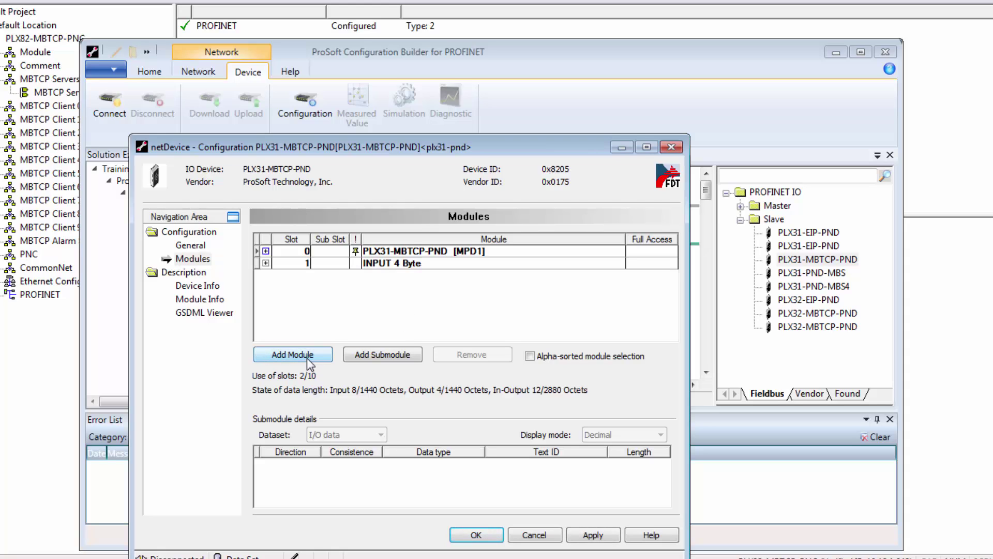
click(420, 266)
click(420, 264)
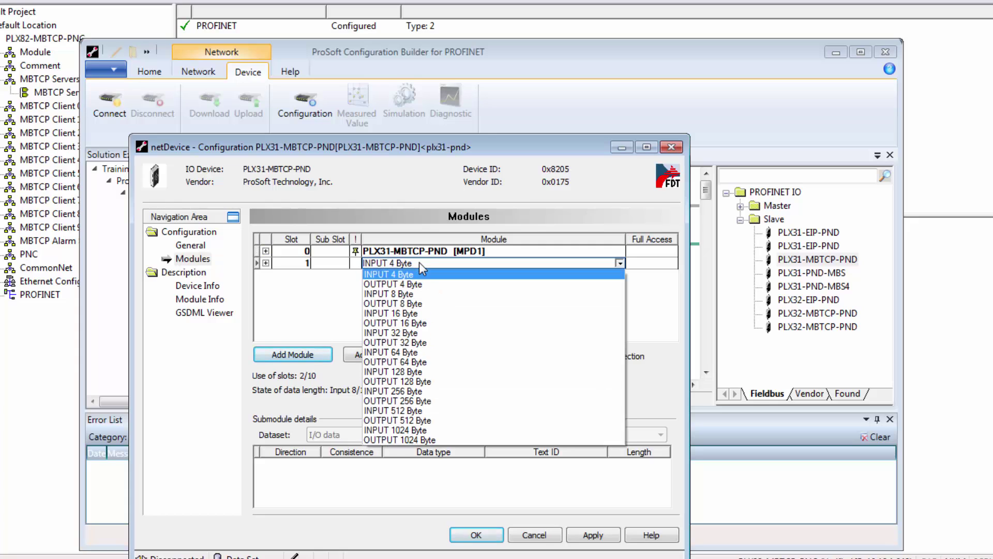
click(421, 274)
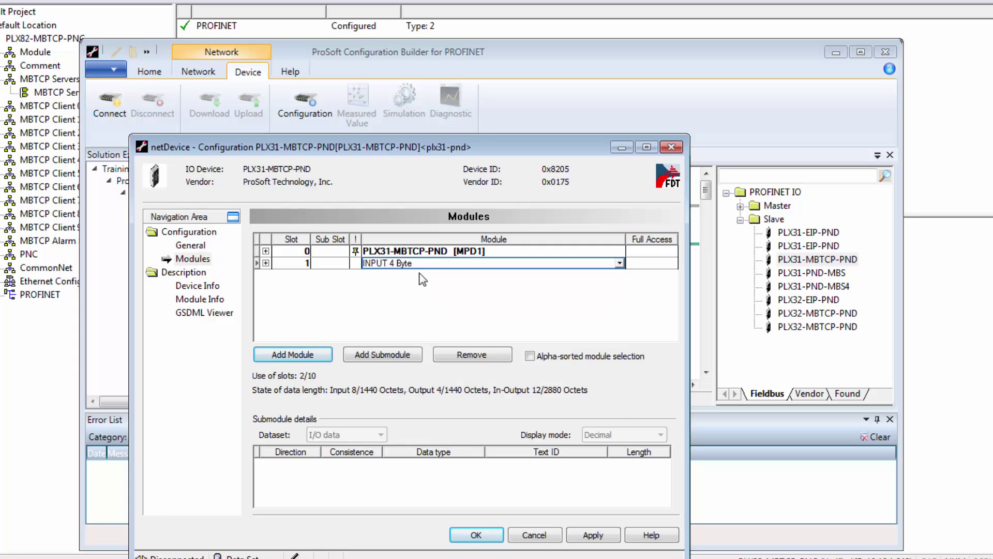
Add an OUTPUT 4 Byte module in slot 2 and apply the module changes.
click(317, 357)
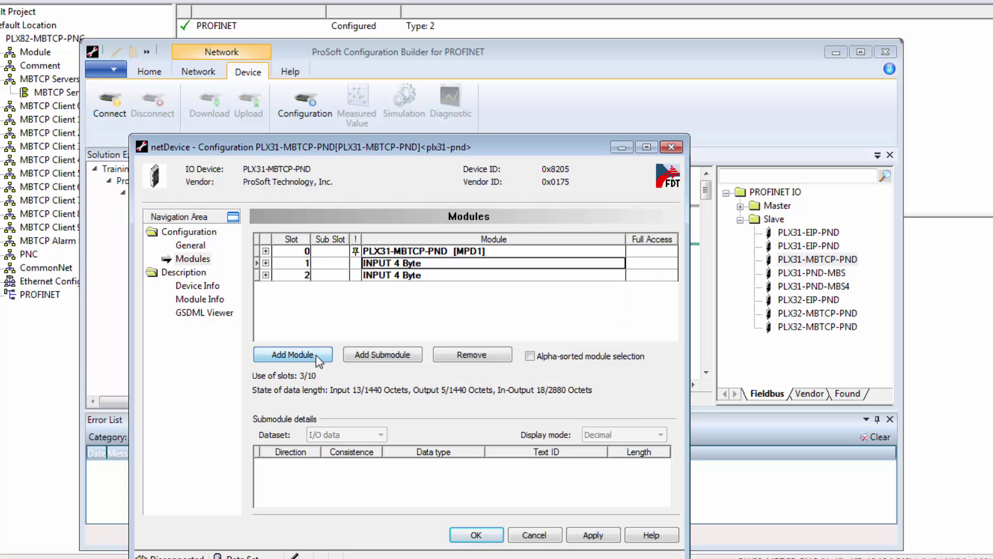
click(408, 276)
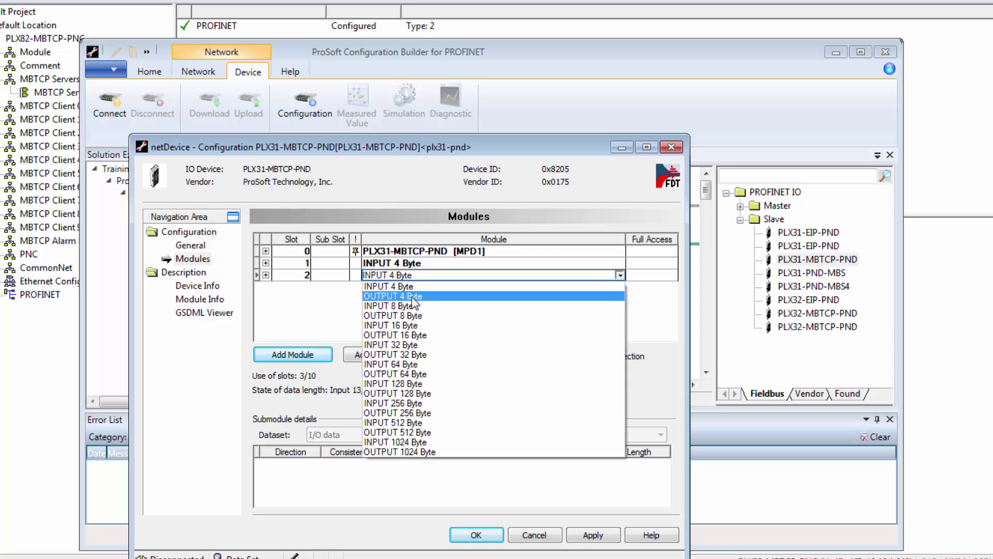
click(414, 297)
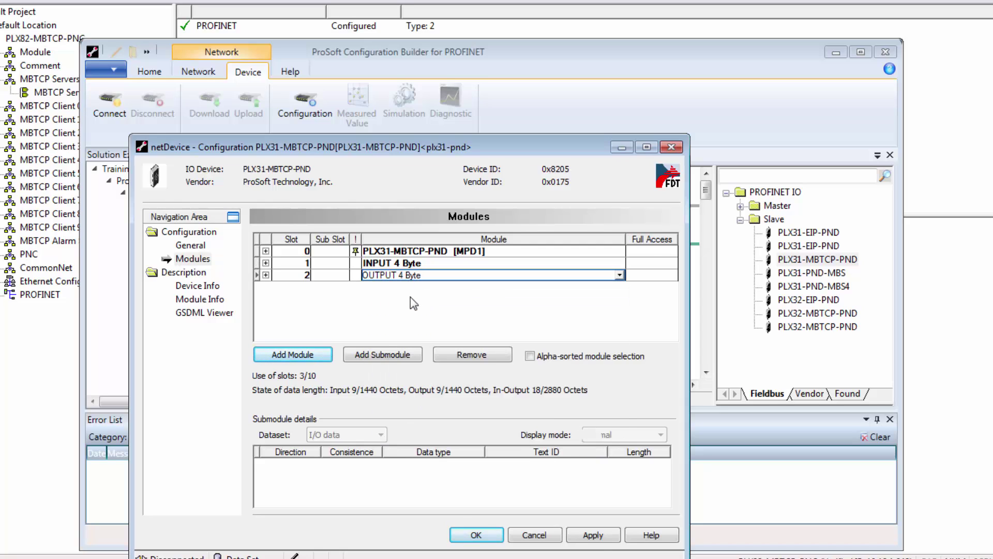
click(599, 536)
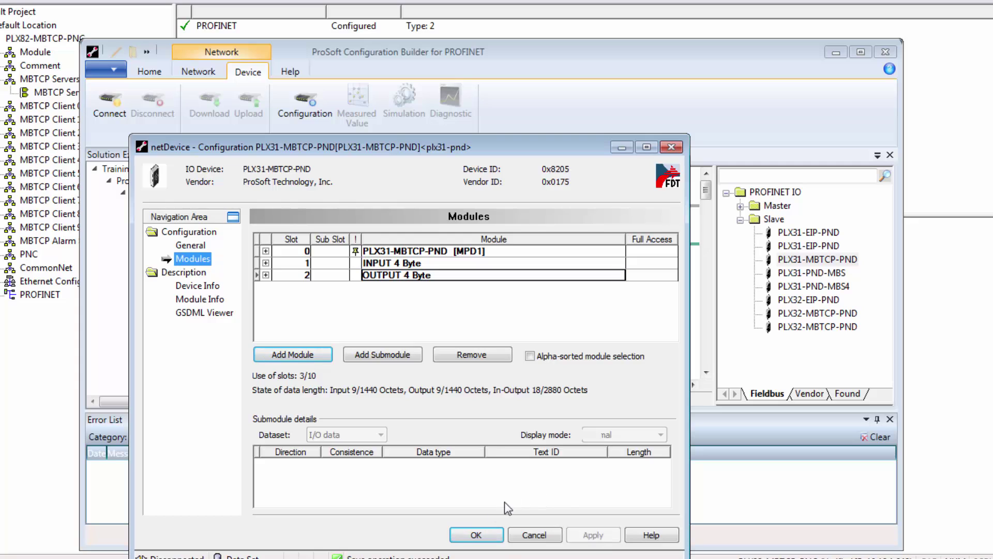
click(464, 533)
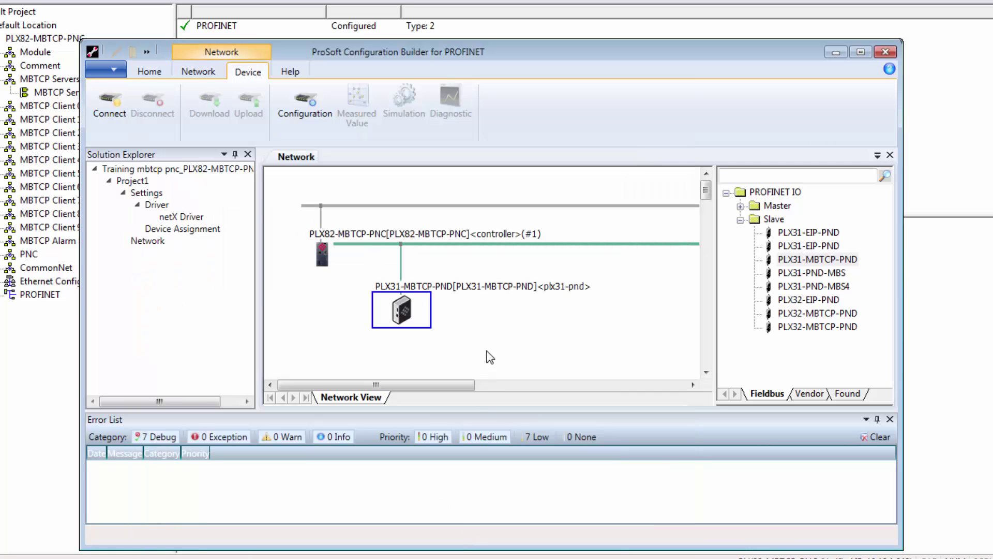
Check the controller's tables: slave plx31-pnd at 10.12.2.11, 4-byte input and output at address 0.
click(313, 264)
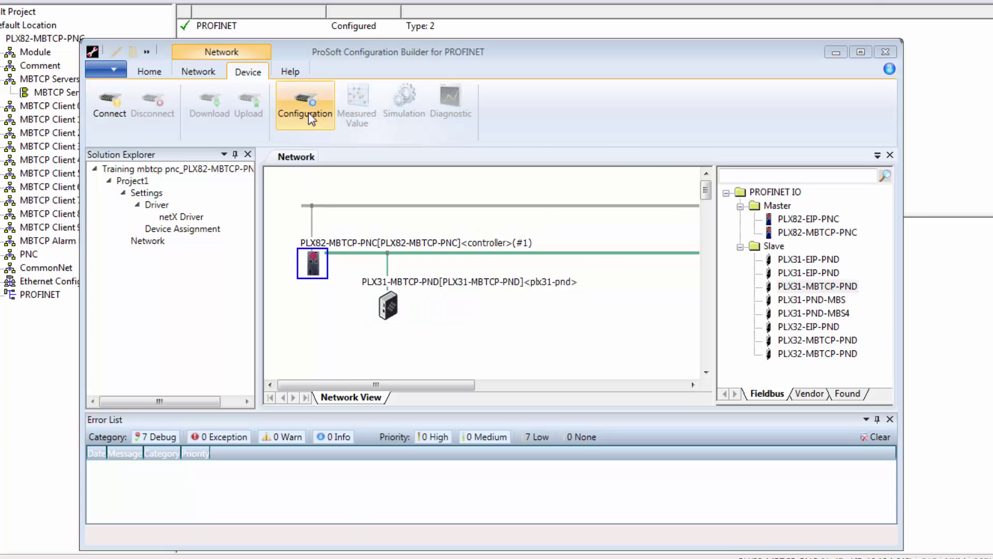
click(308, 113)
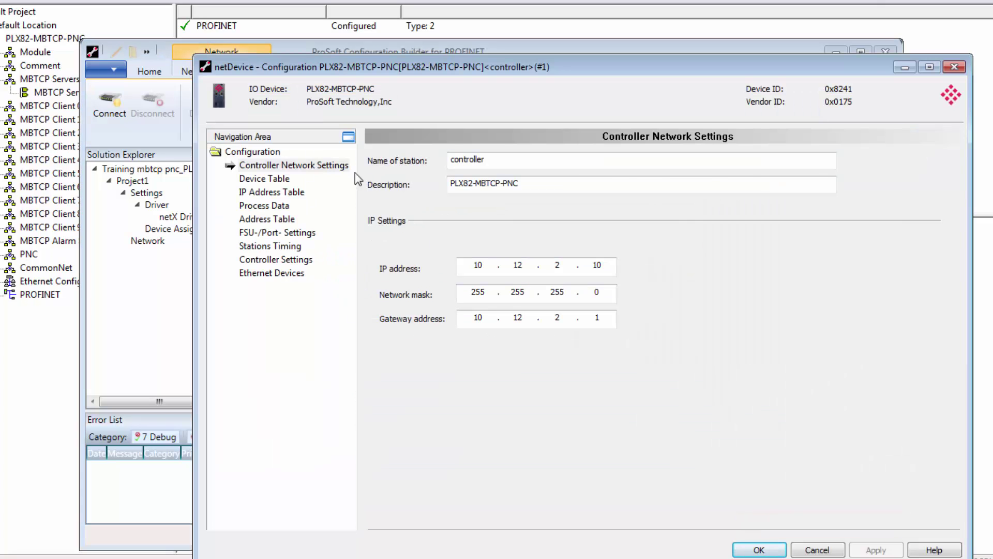
click(264, 179)
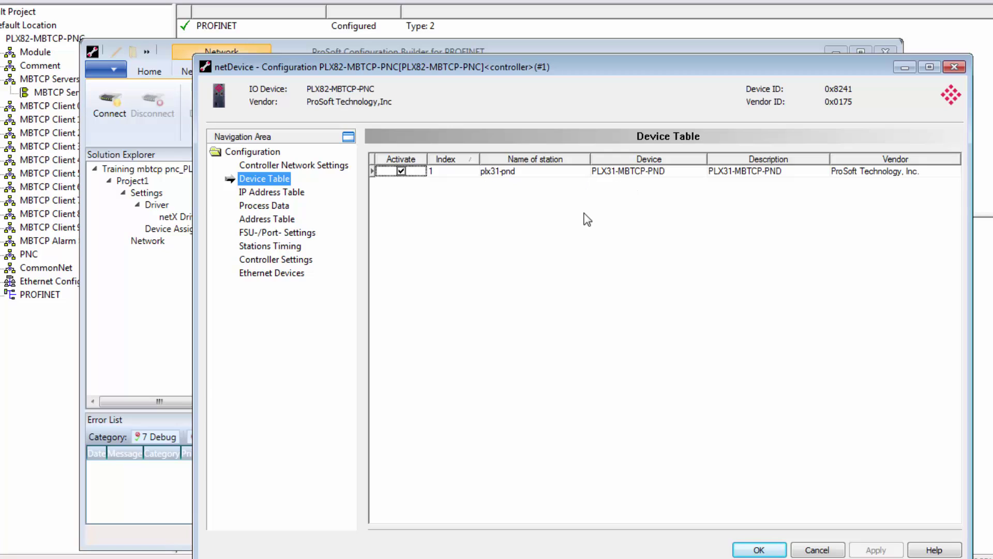
click(282, 195)
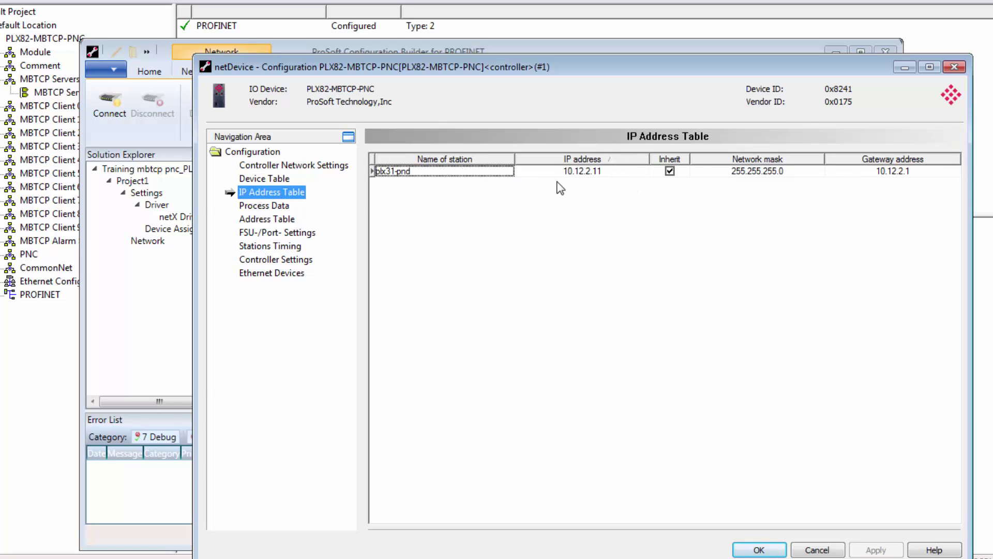
click(591, 175)
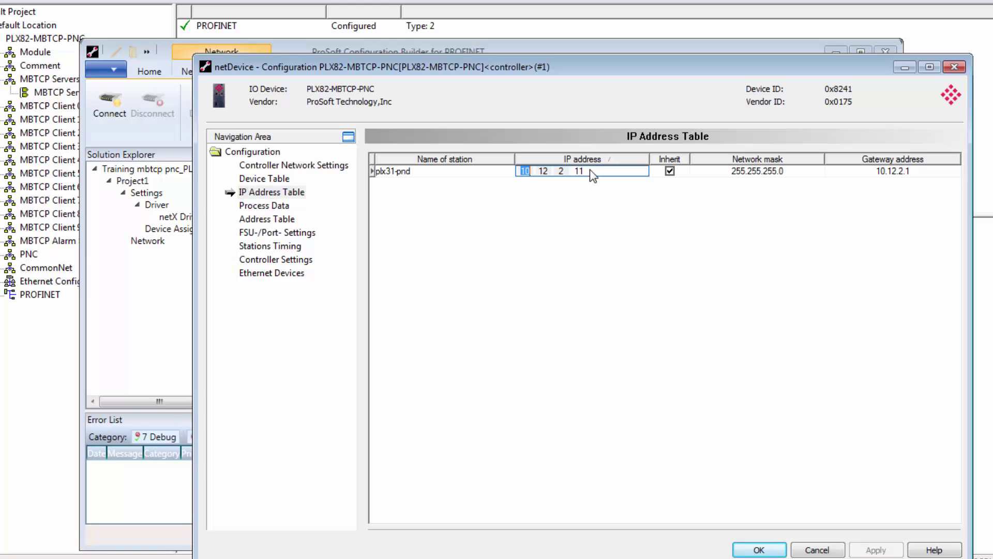
click(582, 173)
click(282, 207)
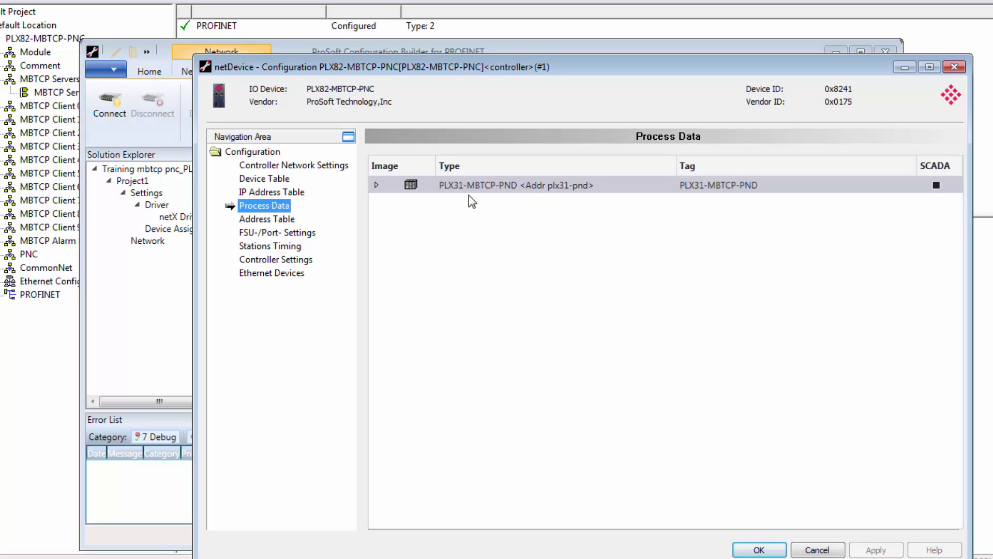
click(271, 220)
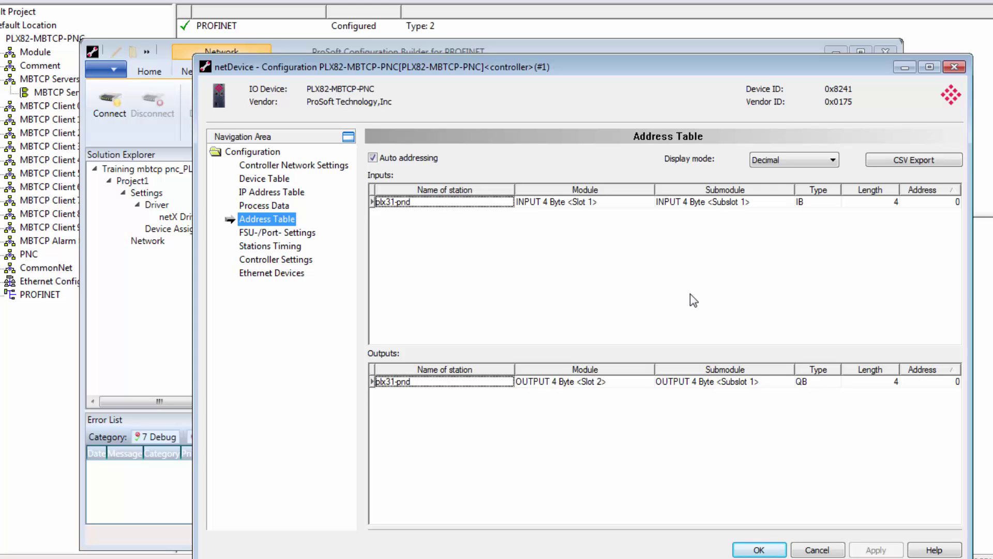
Search the Intel adapter for online PROFINET devices, finding five including the controller at 10.12.2.40.
click(269, 280)
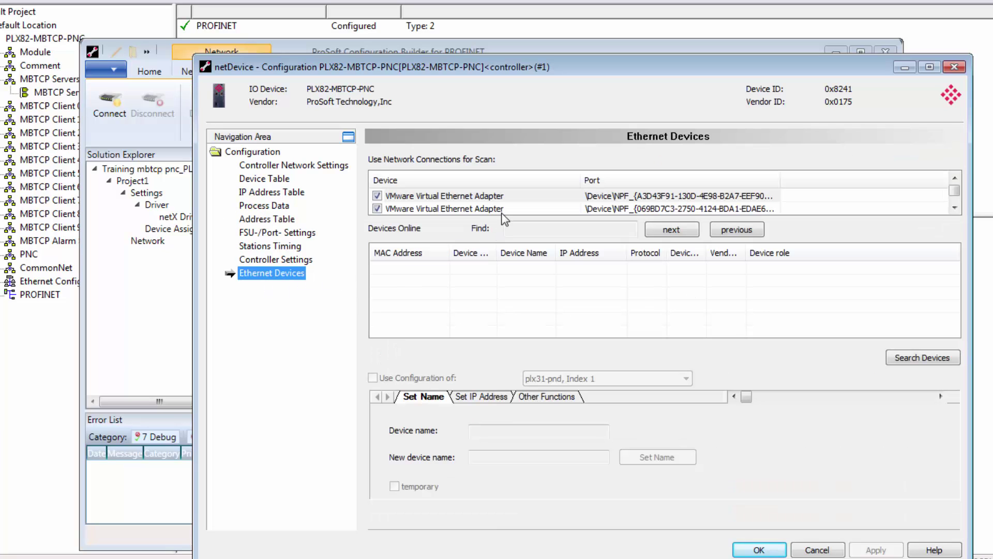
drag(960, 189, 961, 213)
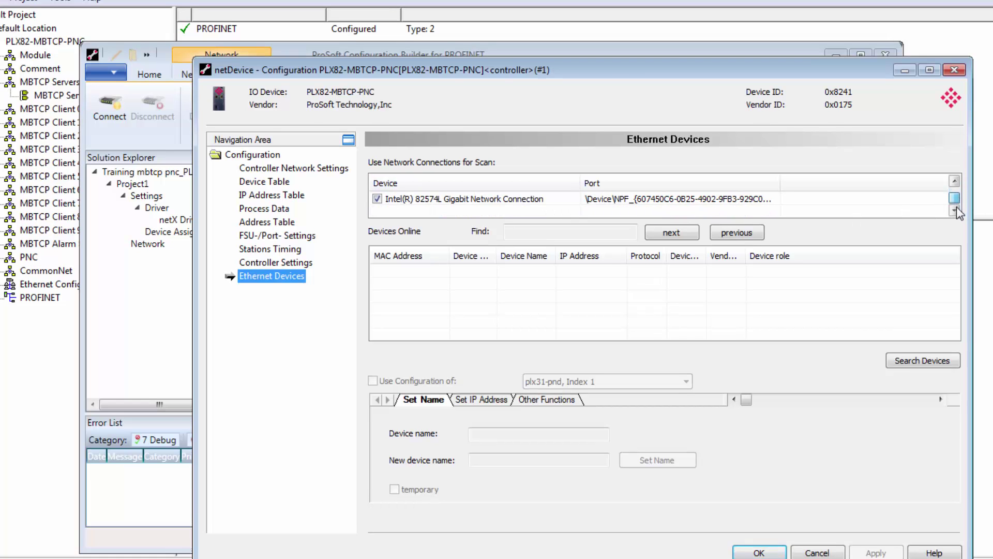
click(931, 365)
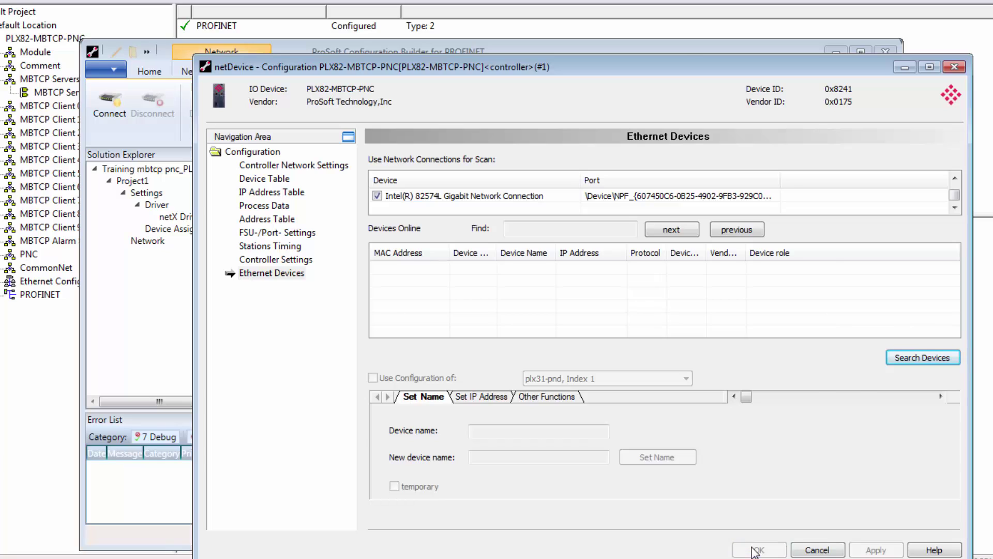
Save the PROFINET configuration and close the PROFINET window.
click(757, 550)
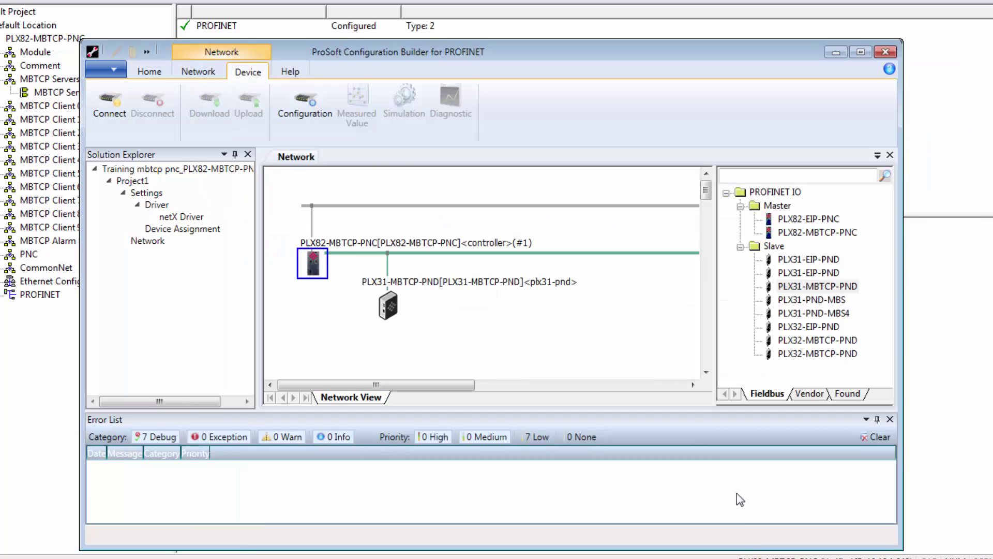
click(148, 75)
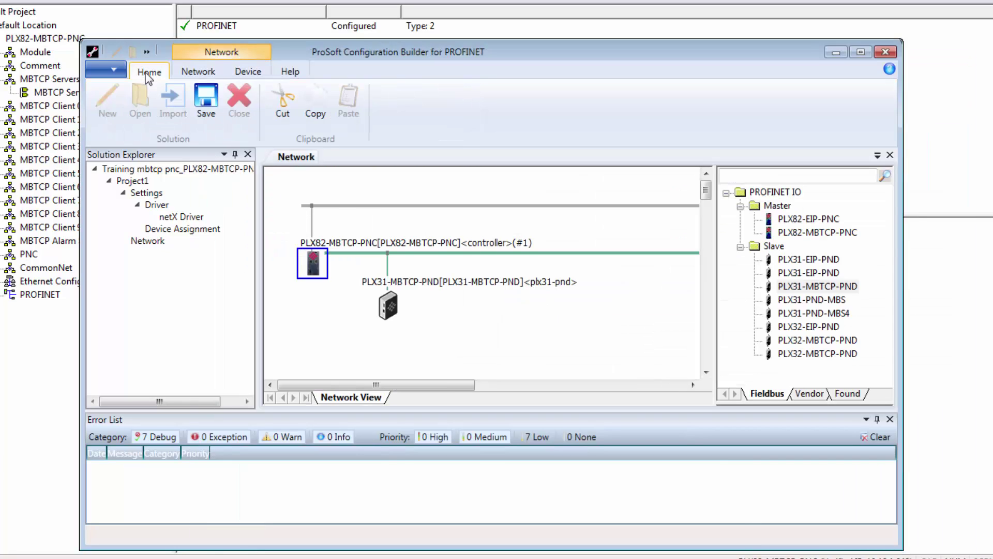
click(201, 98)
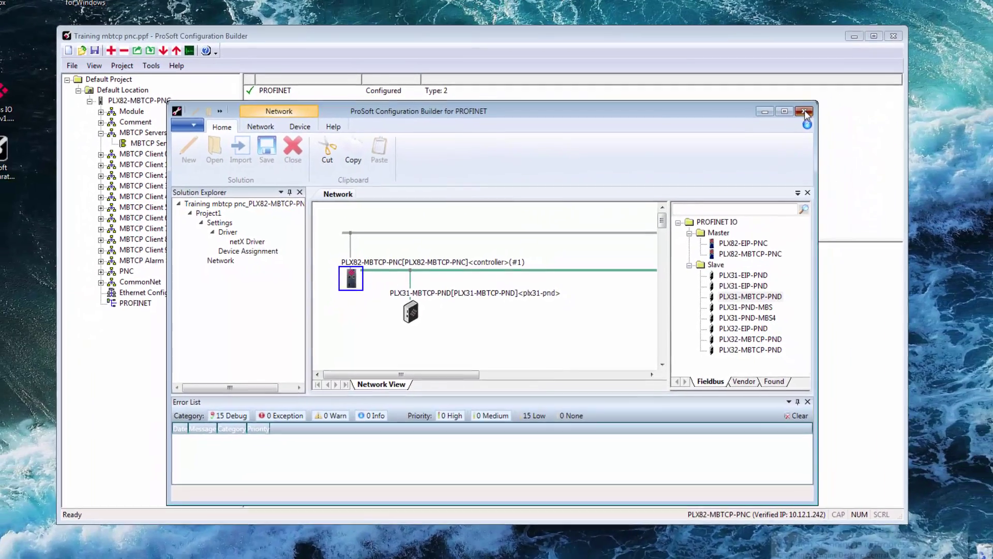
click(804, 111)
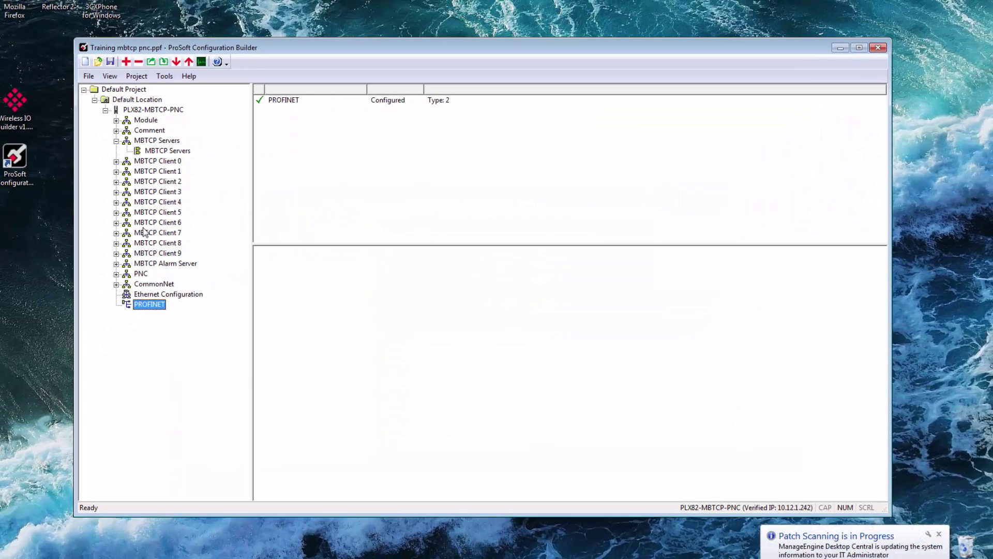
Download the PLX82-MBTCP-PNC configuration to 10.12.1.242 after a successful connection test.
right_click(170, 110)
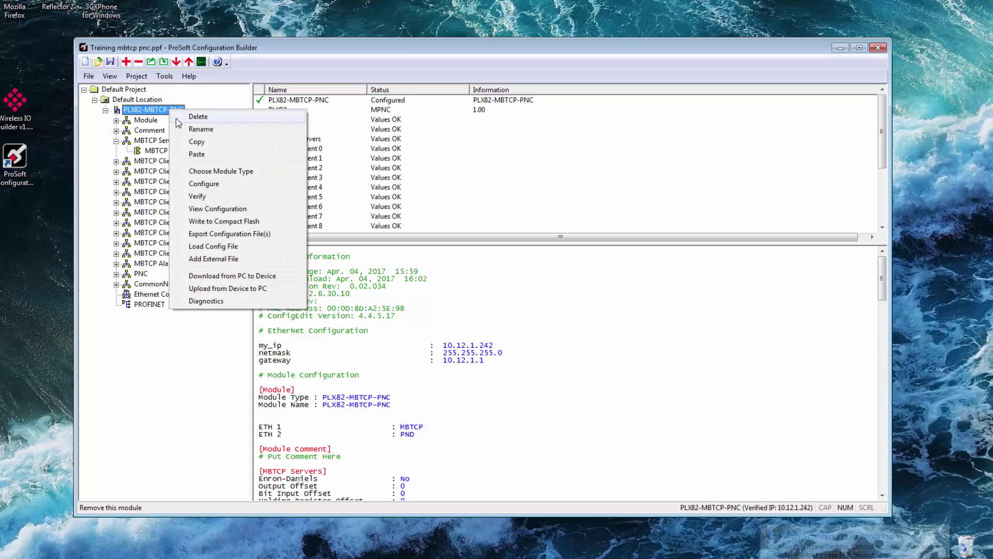
click(266, 282)
drag(249, 210, 545, 187)
click(535, 340)
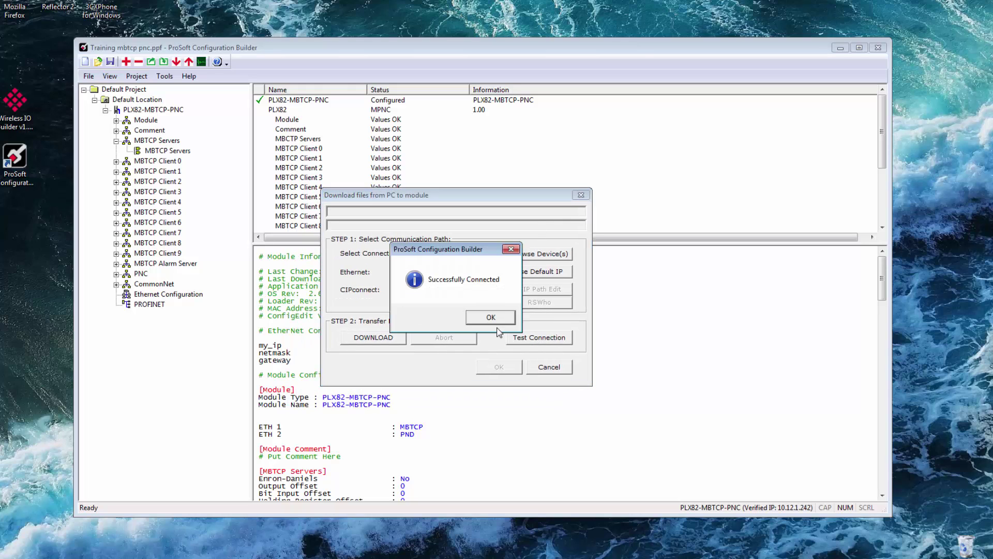
click(486, 317)
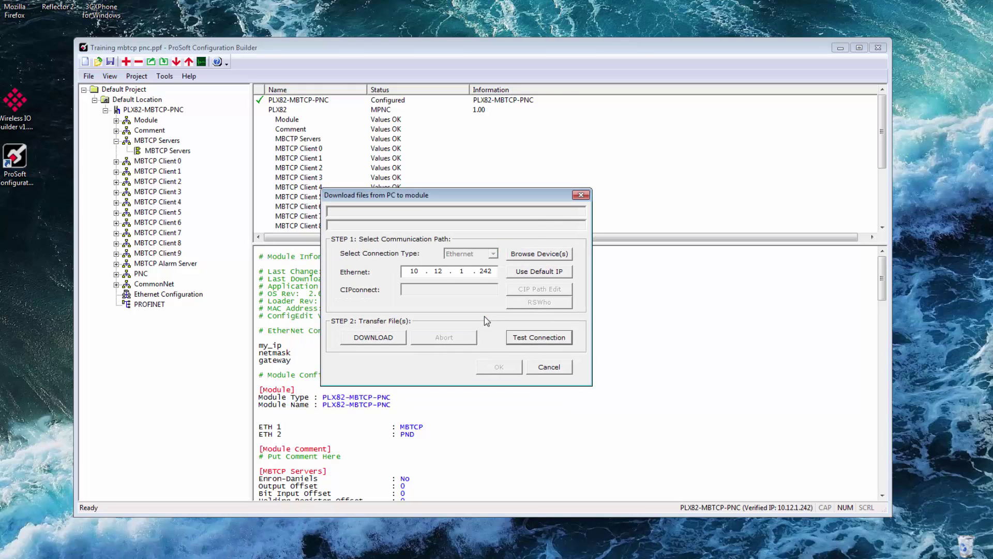
click(371, 339)
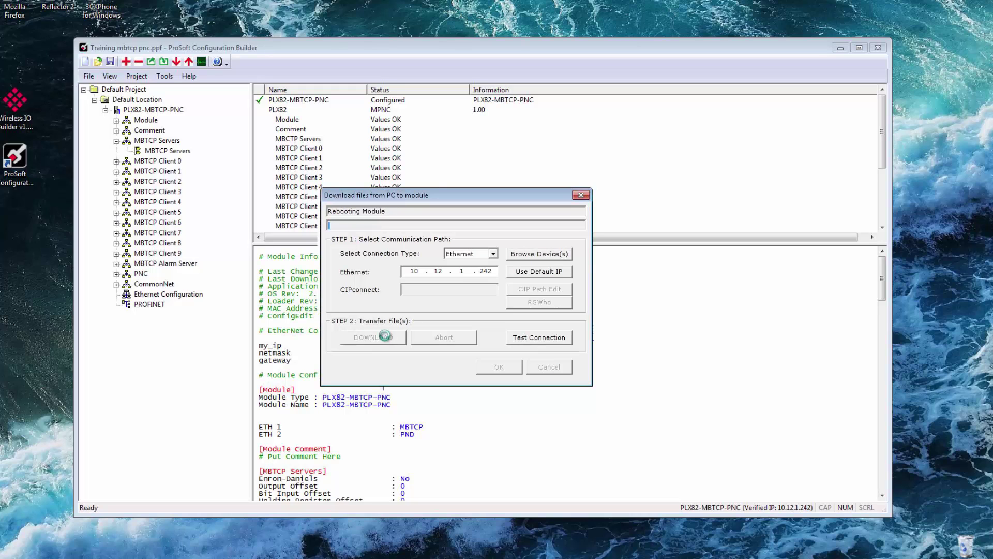